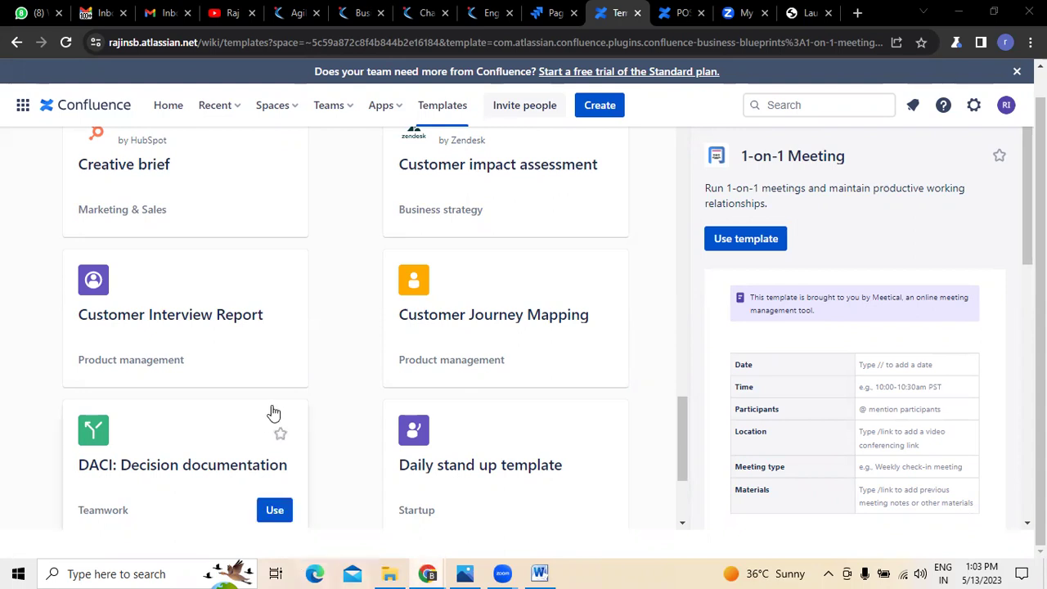
Step: Look through the template gallery, from the 1-on-1 Meeting template down to the DevOps templates
scroll(263, 339, up, 2)
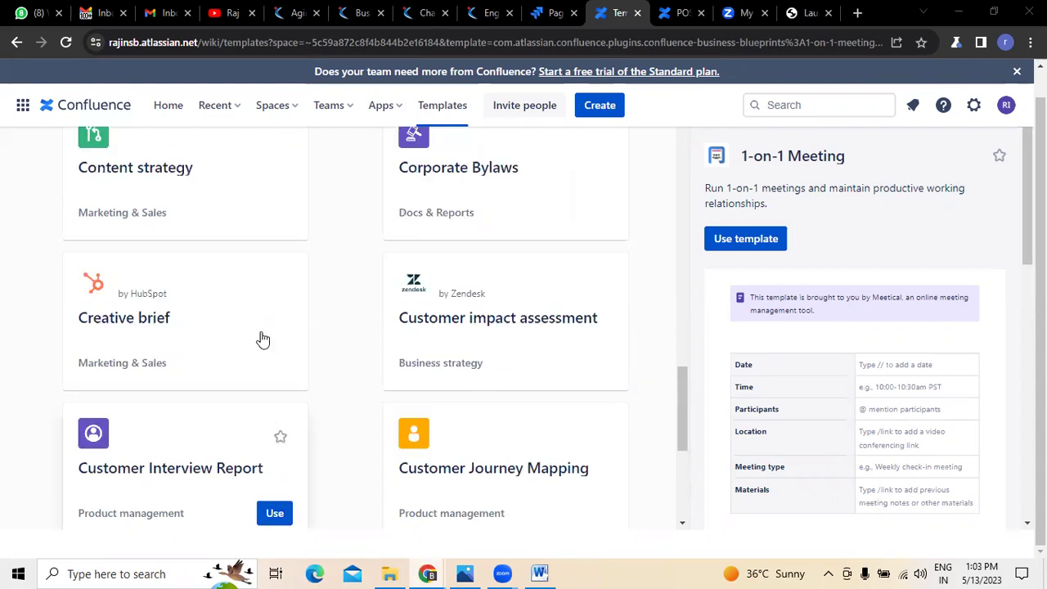
scroll(262, 338, up, 2)
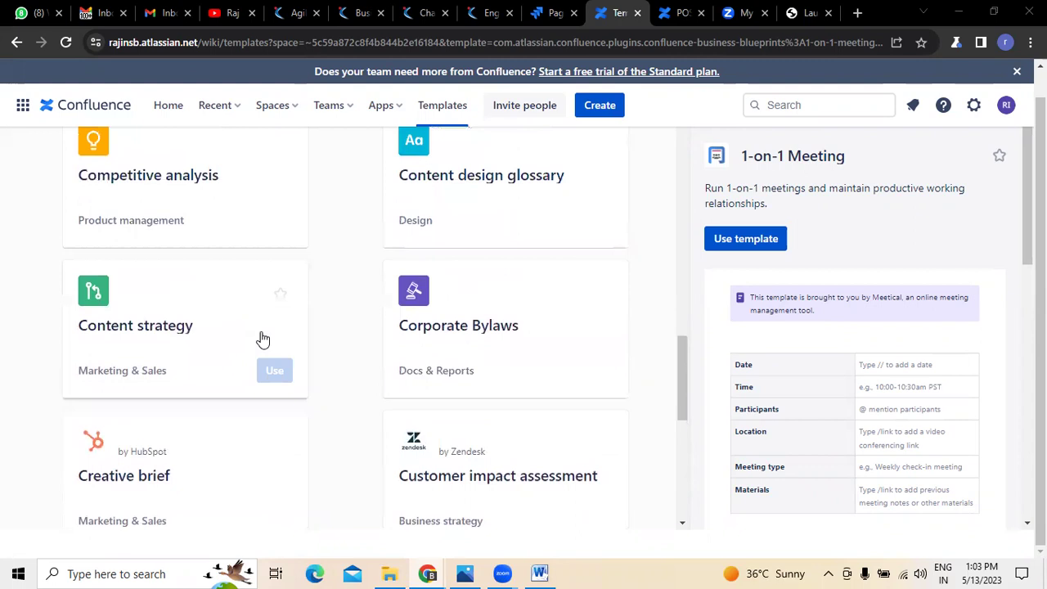
scroll(262, 338, up, 10)
scroll(263, 339, up, 1)
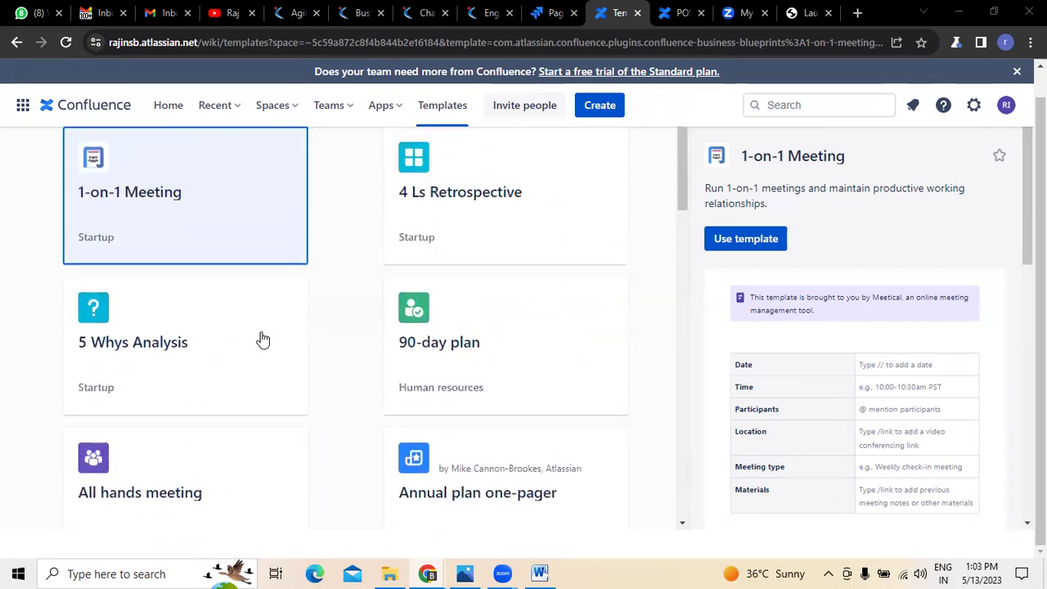
scroll(262, 339, down, 2)
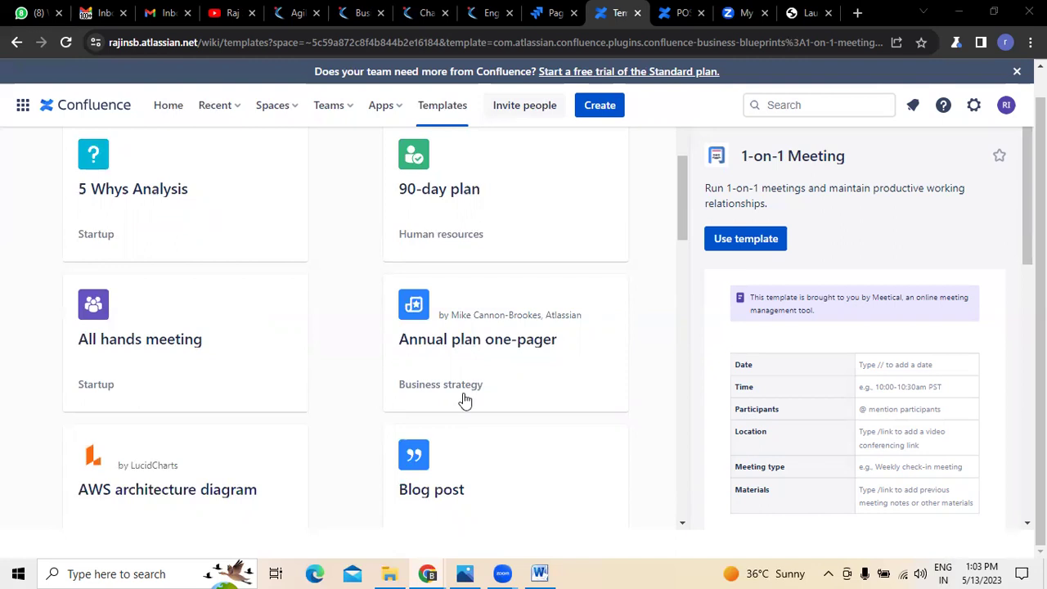
mouse_move(463, 396)
scroll(463, 395, down, 2)
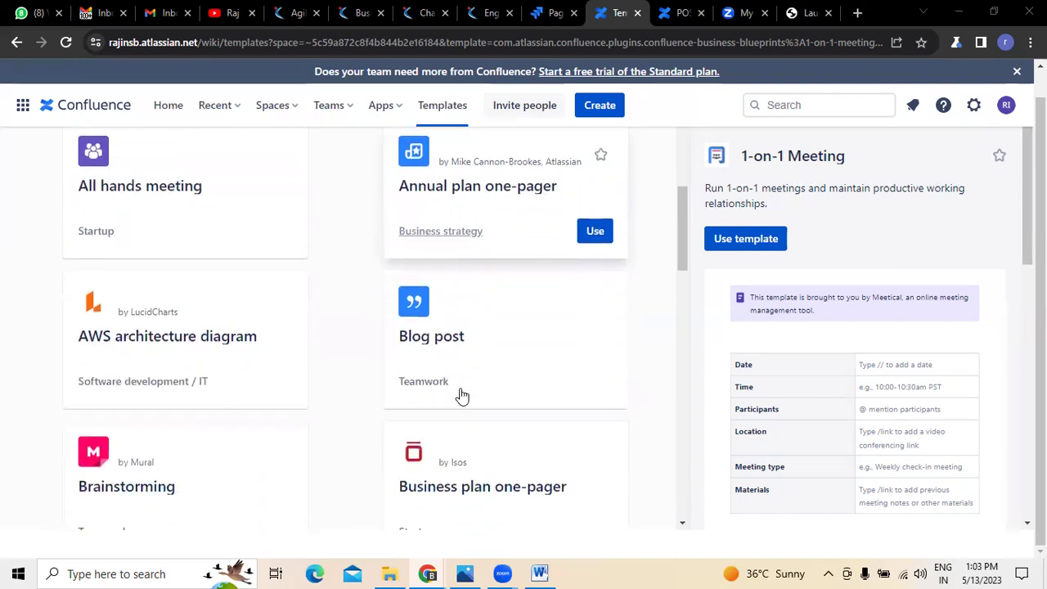
scroll(320, 395, down, 2)
scroll(229, 442, down, 1)
scroll(226, 424, down, 4)
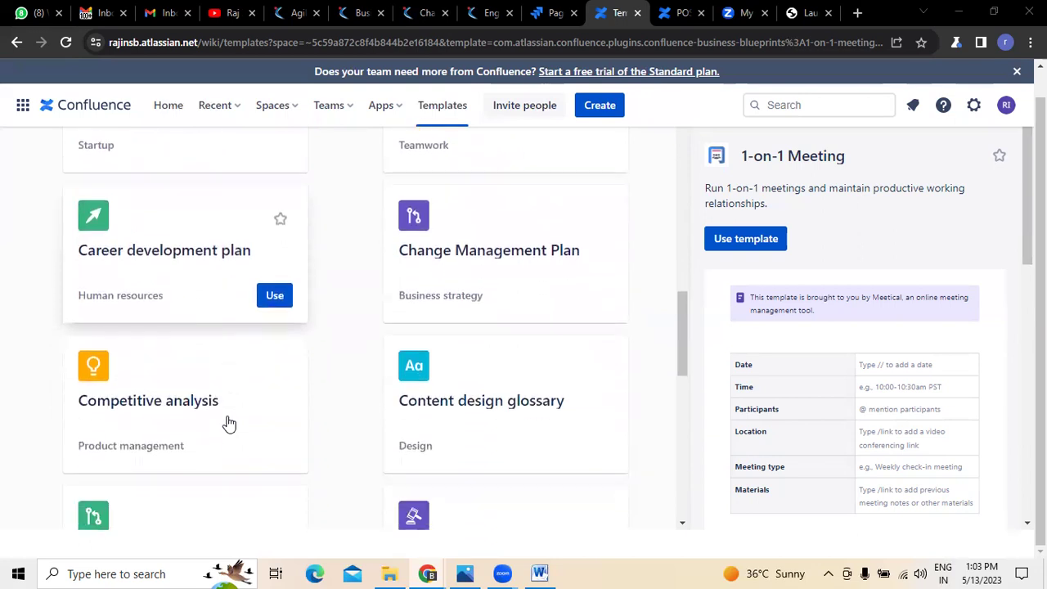
scroll(229, 423, down, 3)
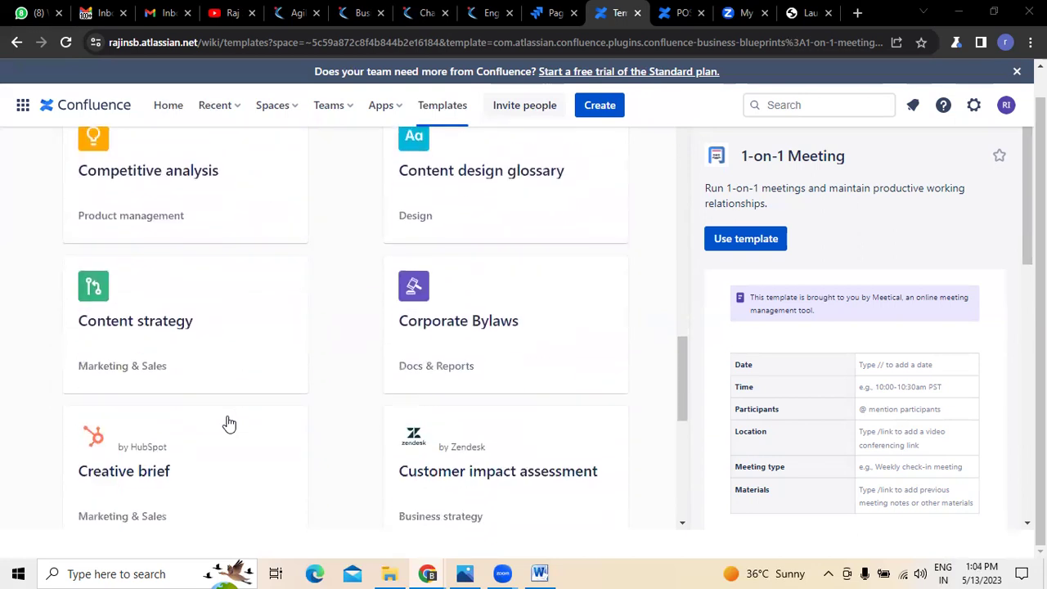
scroll(138, 370, down, 3)
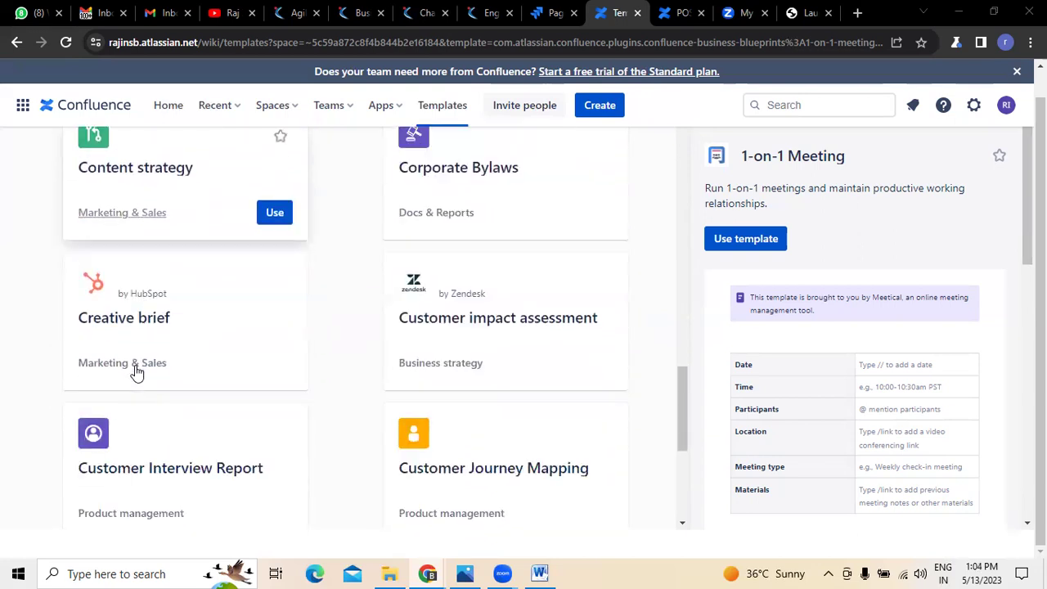
scroll(137, 373, down, 1)
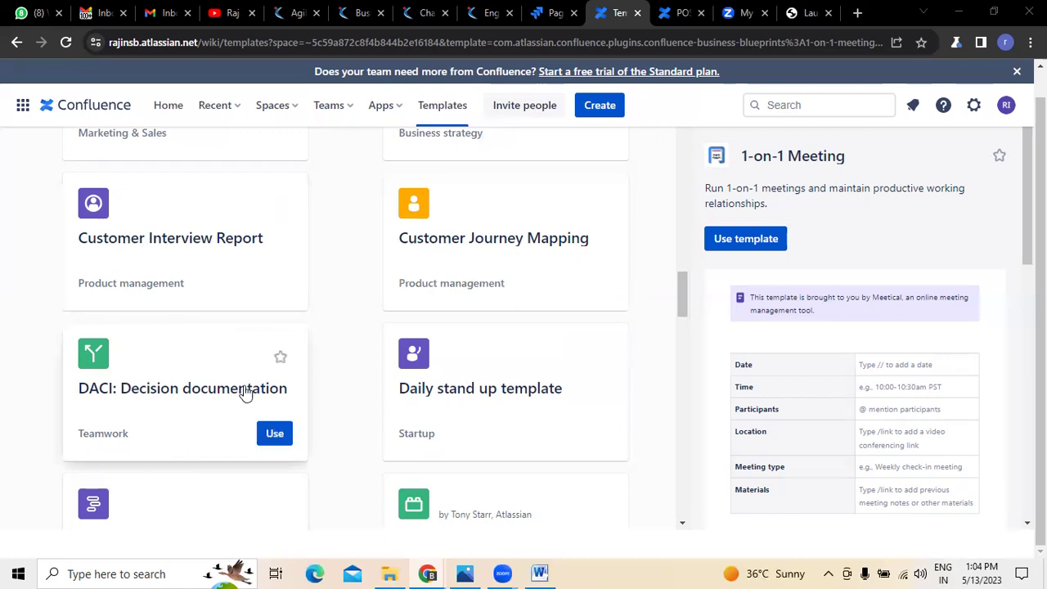
scroll(245, 393, down, 6)
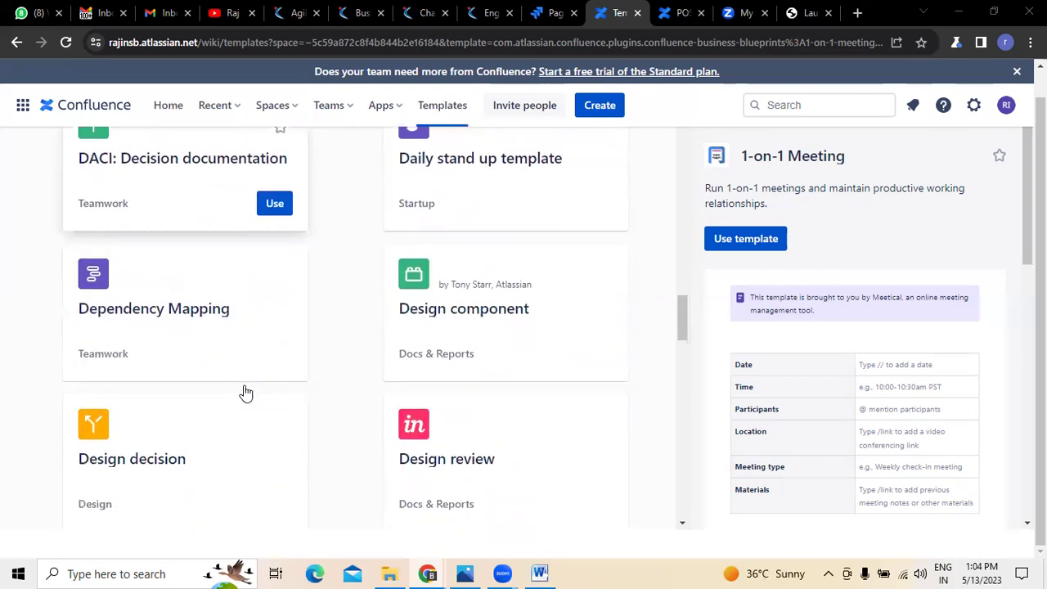
scroll(246, 392, down, 3)
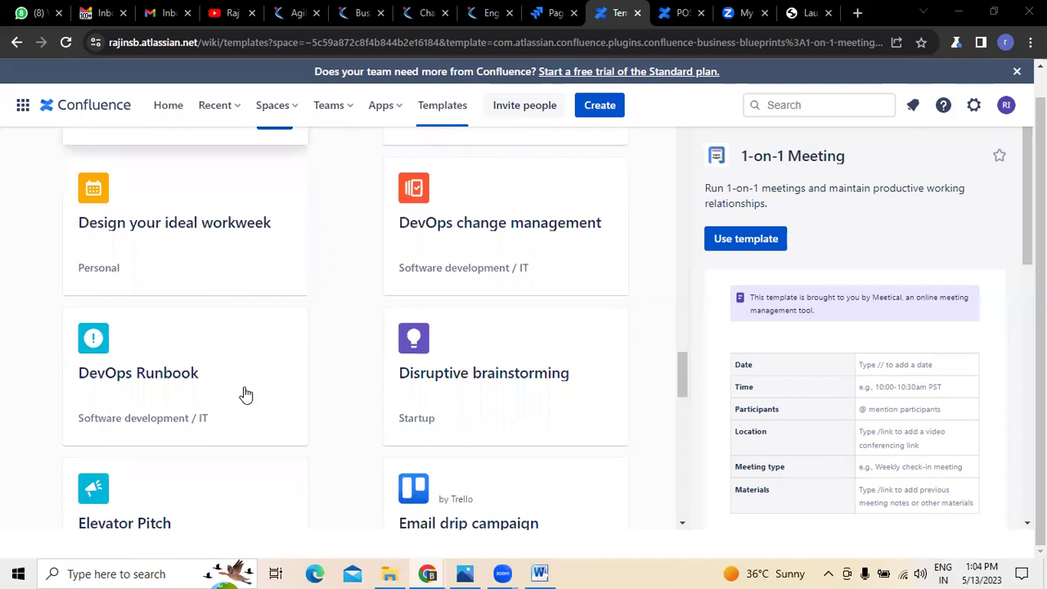
Step: Create a page from the DevOps change management template and dismiss the introductory editor tips
scroll(246, 395, up, 3)
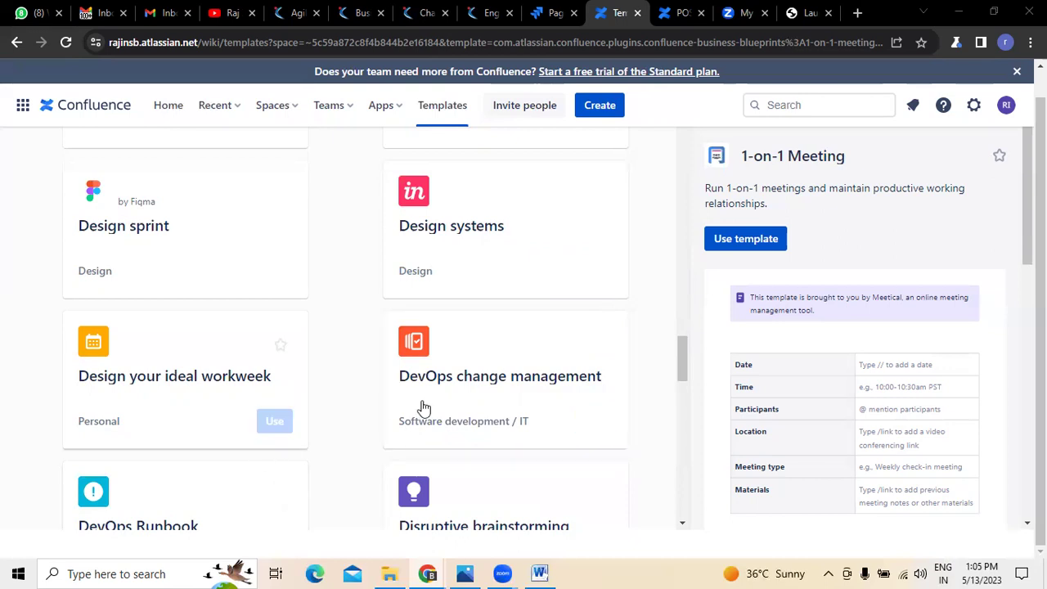
click(595, 421)
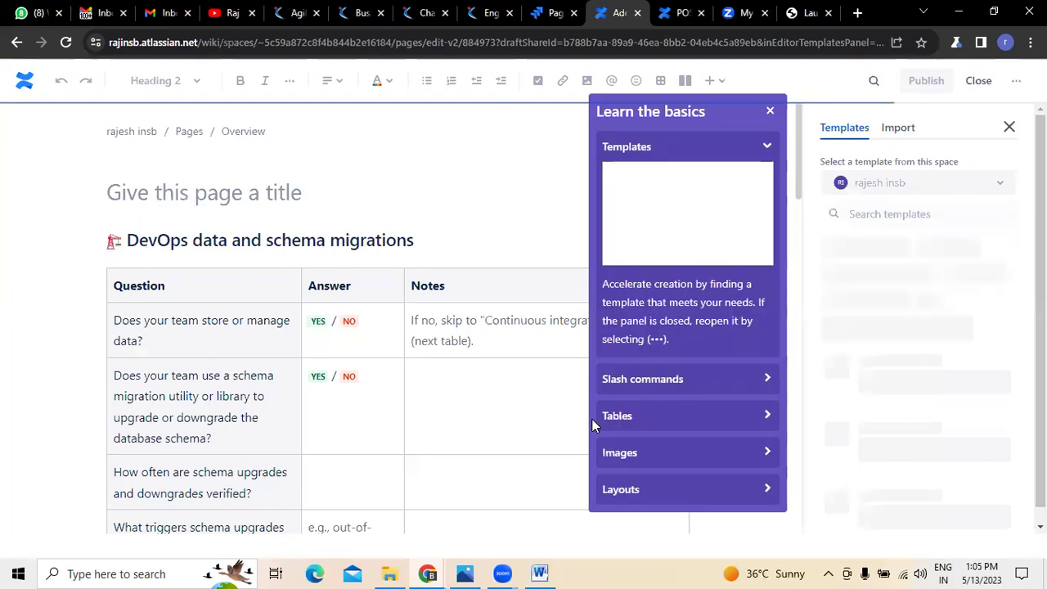
click(772, 112)
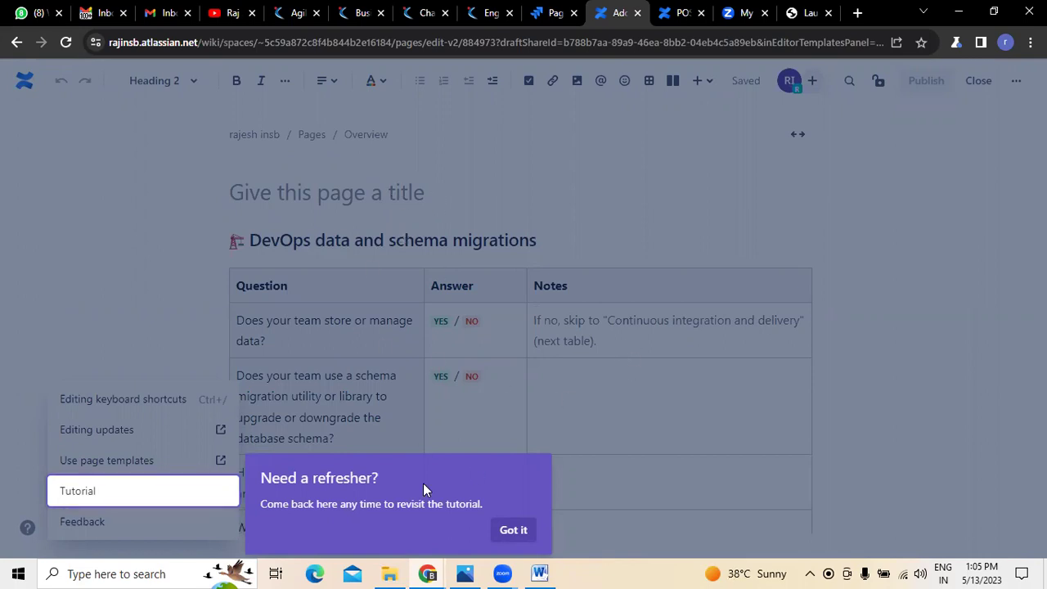
click(516, 532)
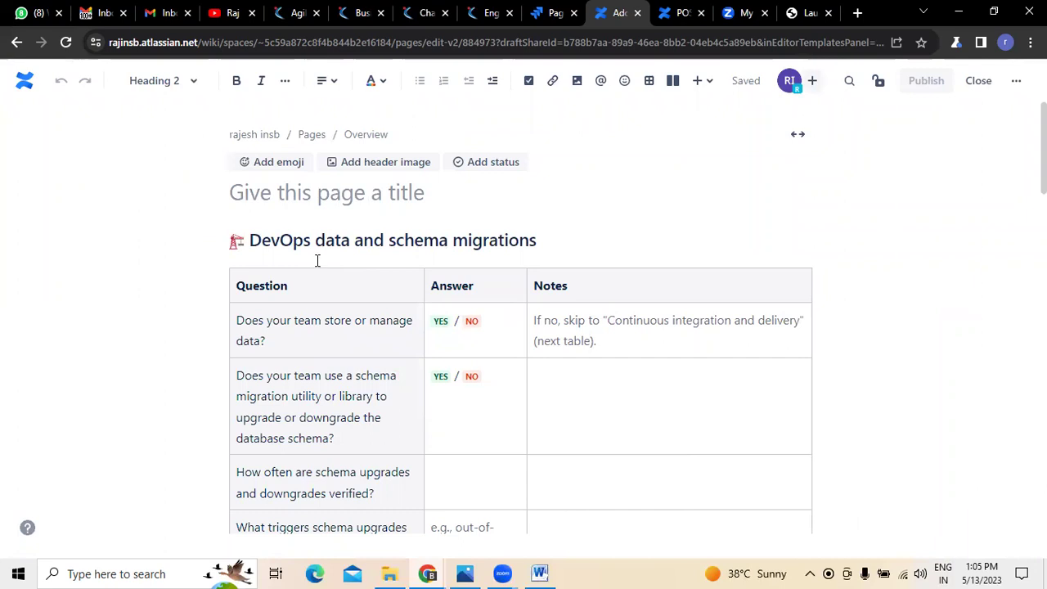
Step: Title the page "Change Management - Devops"
click(428, 193)
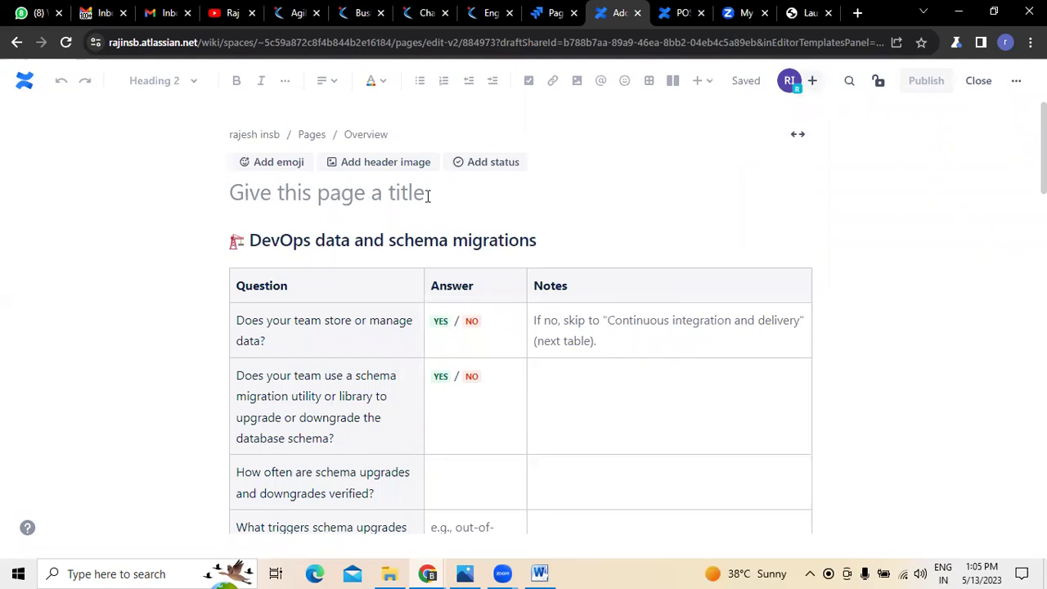
text(Change)
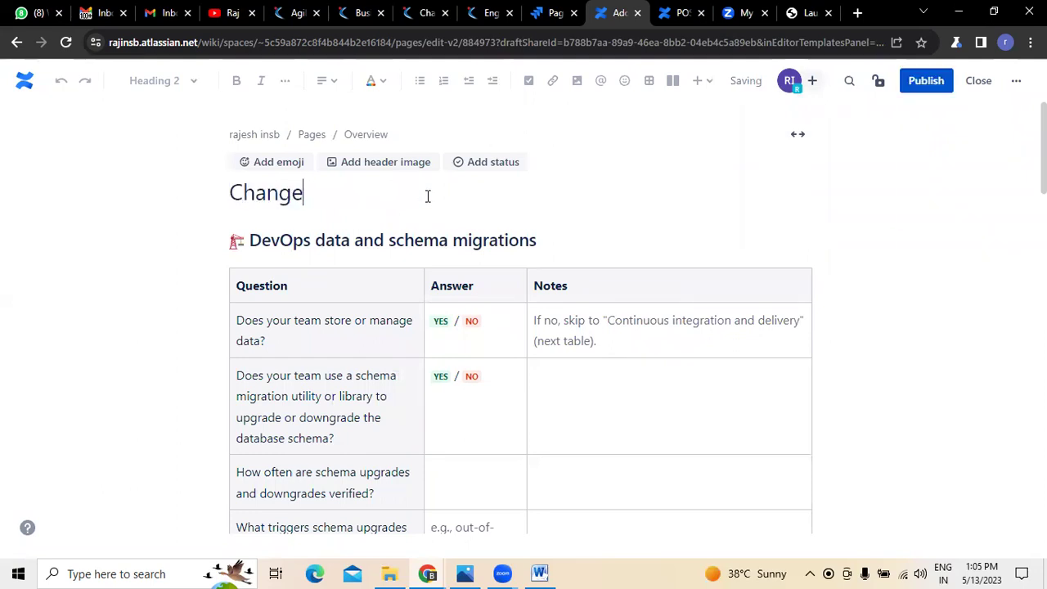
text( Managemen)
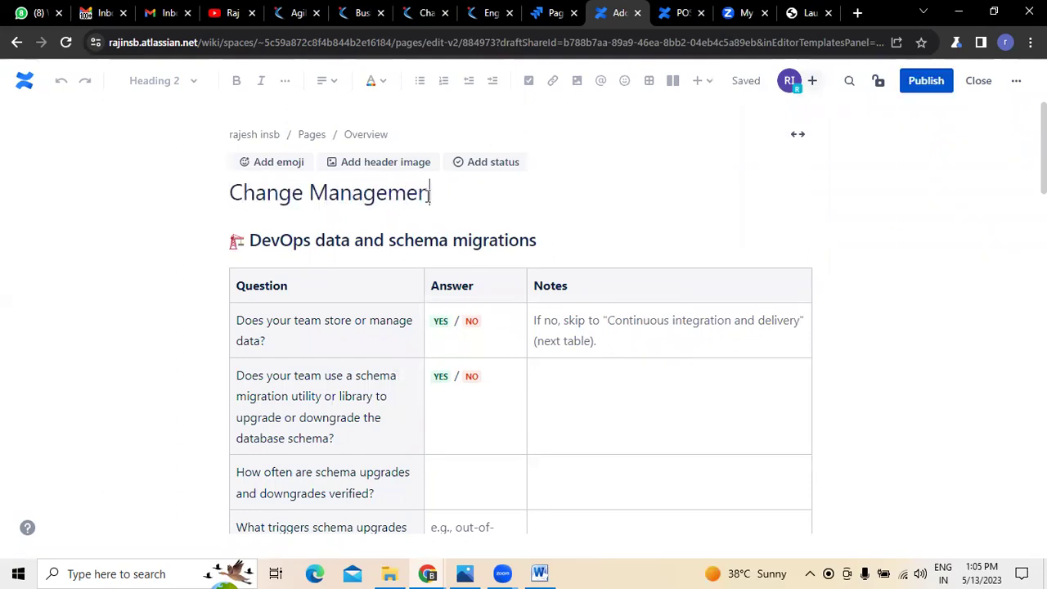
text(t - Devops)
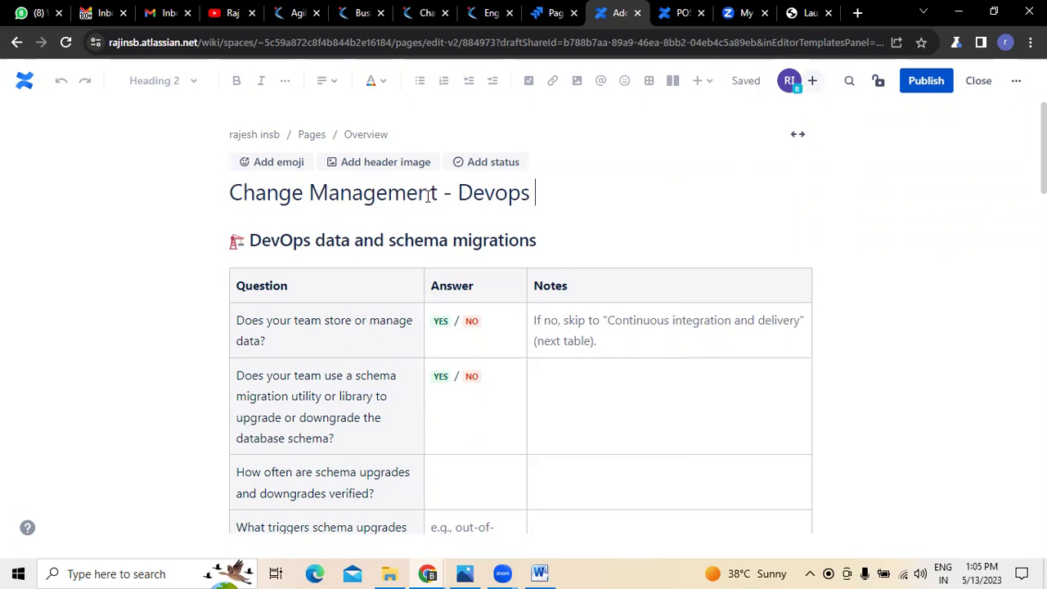
text( related dat)
key(BackSpace)
key(BackSpace)
key(BackSpace)
key(BackSpace)
key(BackSpace)
key(BackSpace)
key(BackSpace)
key(BackSpace)
key(BackSpace)
key(BackSpace)
key(Return)
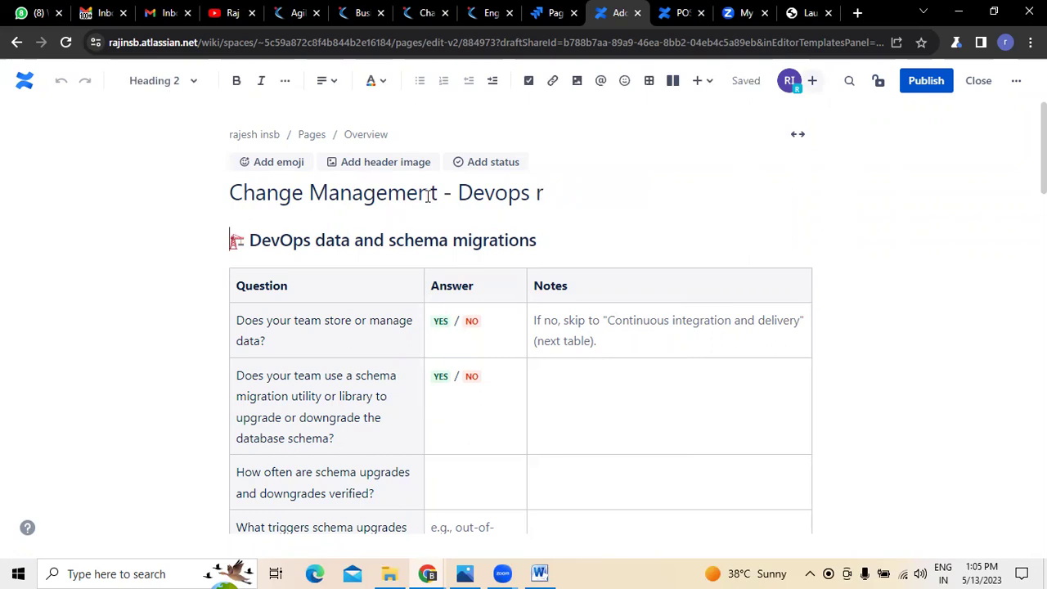
click(572, 193)
key(BackSpace)
key(BackSpace)
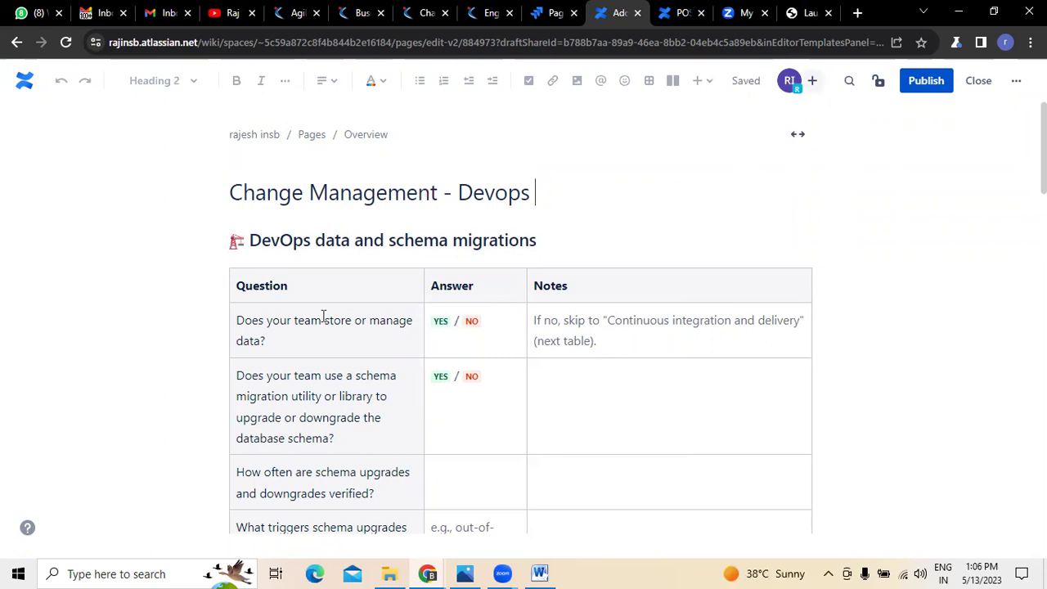
Step: Recolour the YES status to grey in the row asking whether the team stores or manages data
scroll(323, 317, down, 1)
click(580, 166)
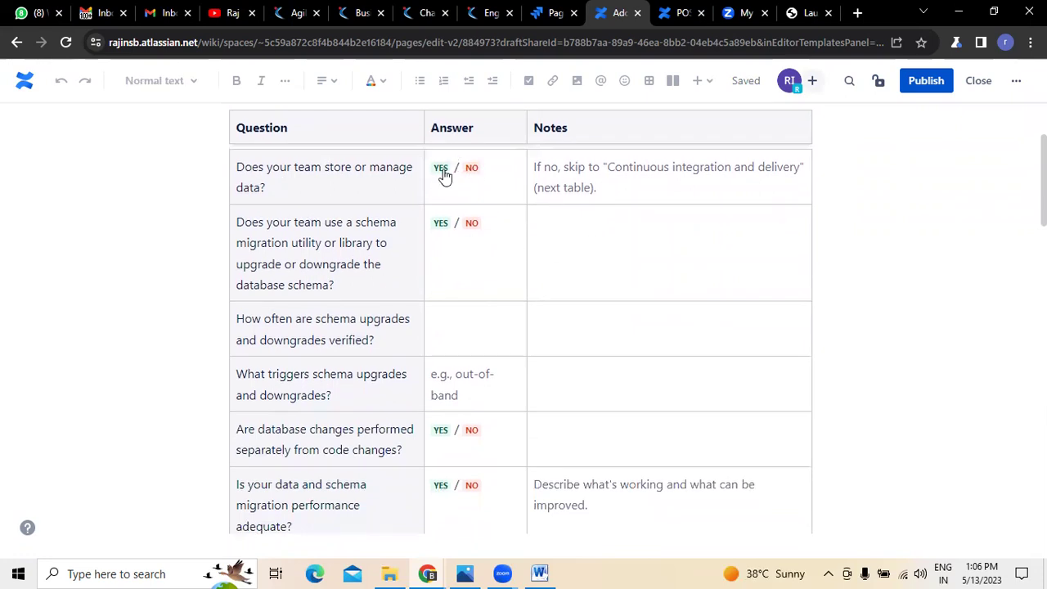
scroll(666, 292, up, 2)
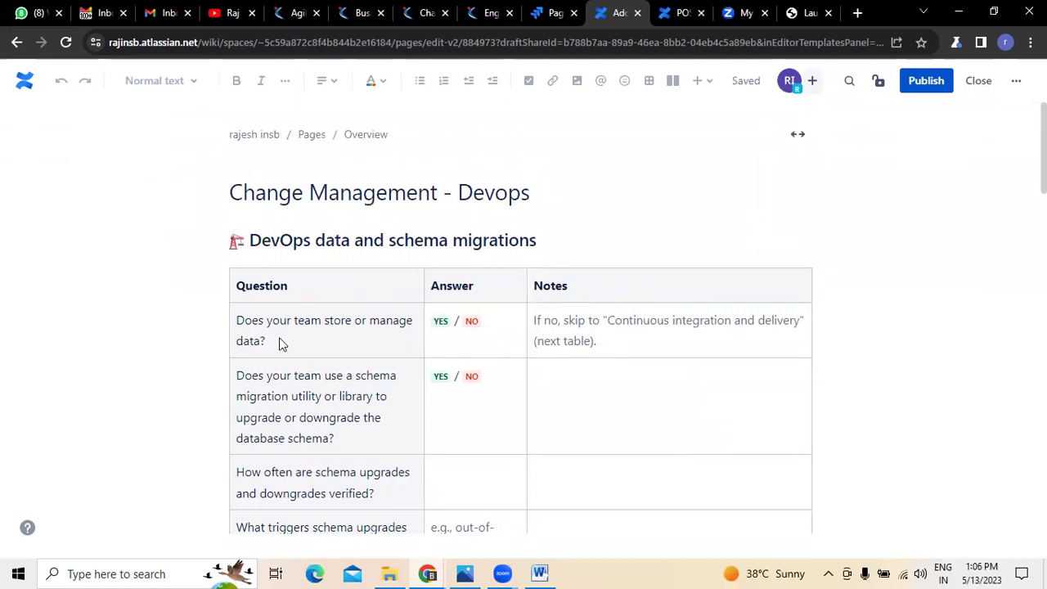
click(440, 324)
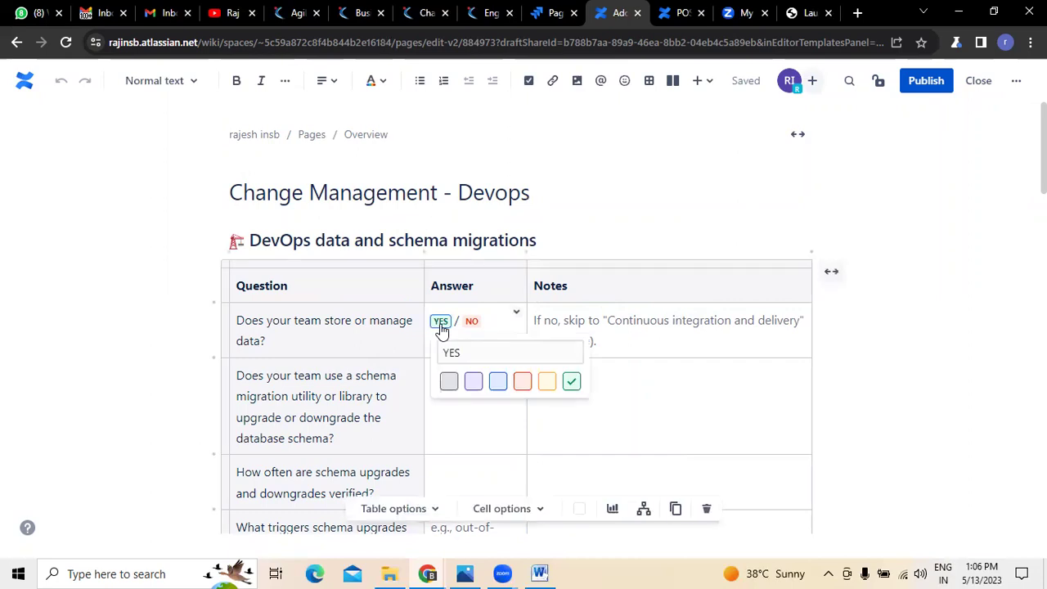
click(450, 382)
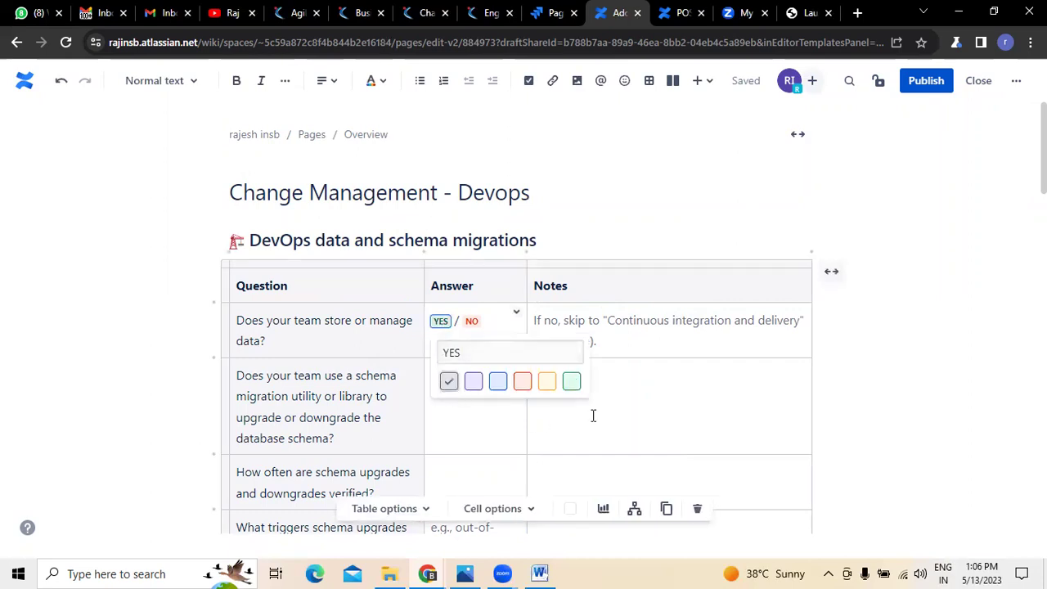
click(646, 344)
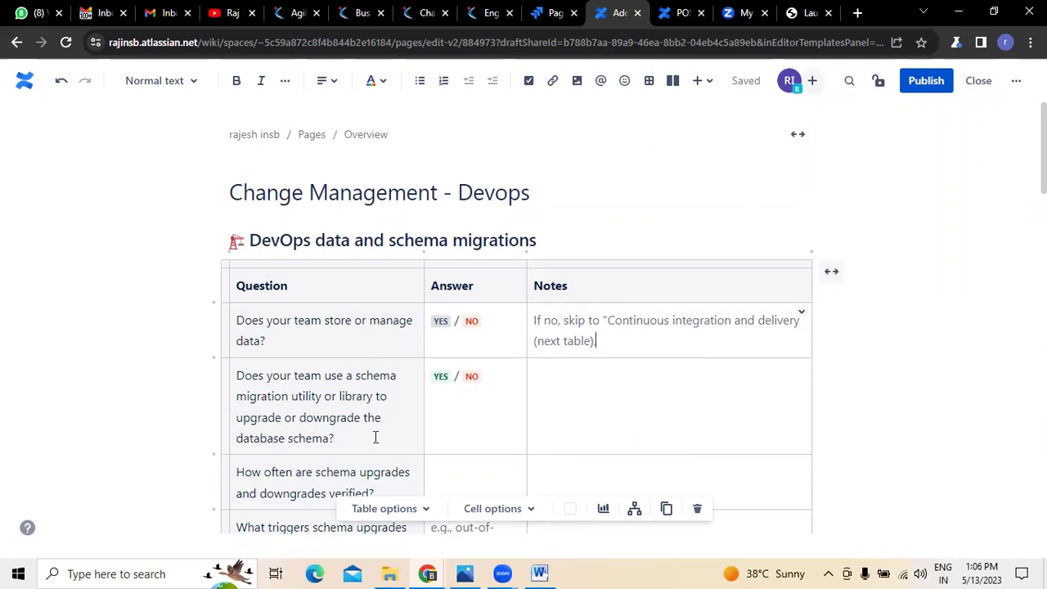
Step: Recolour the YES status to purple in the row about using a schema migration utility or library
click(440, 378)
click(473, 437)
click(664, 409)
Step: Review the questions in the DevOps data and schema migrations table and the start of the Continuous integration and delivery section
scroll(650, 399, down, 2)
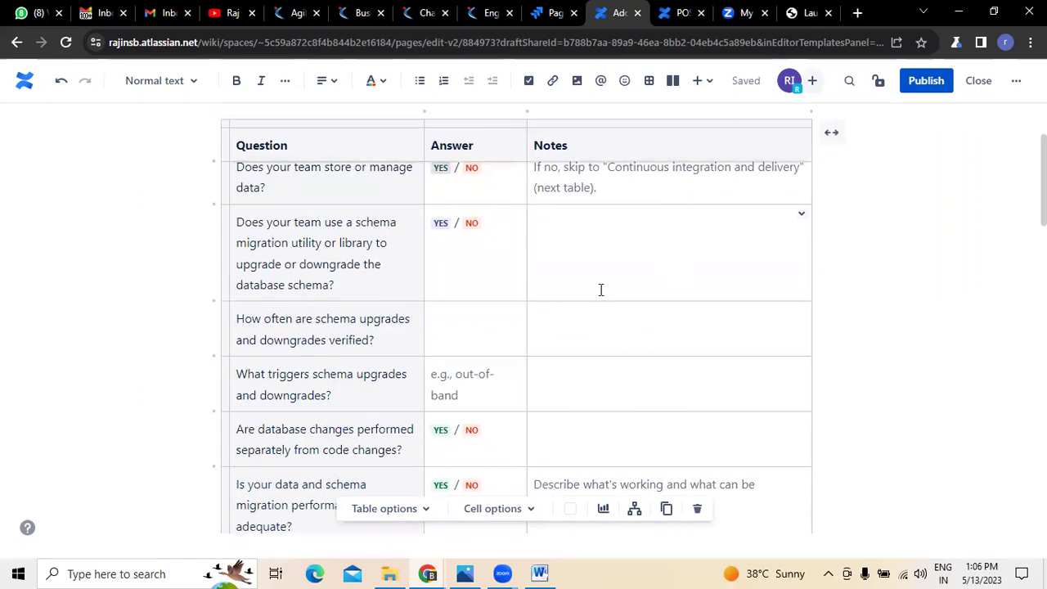
scroll(603, 290, up, 2)
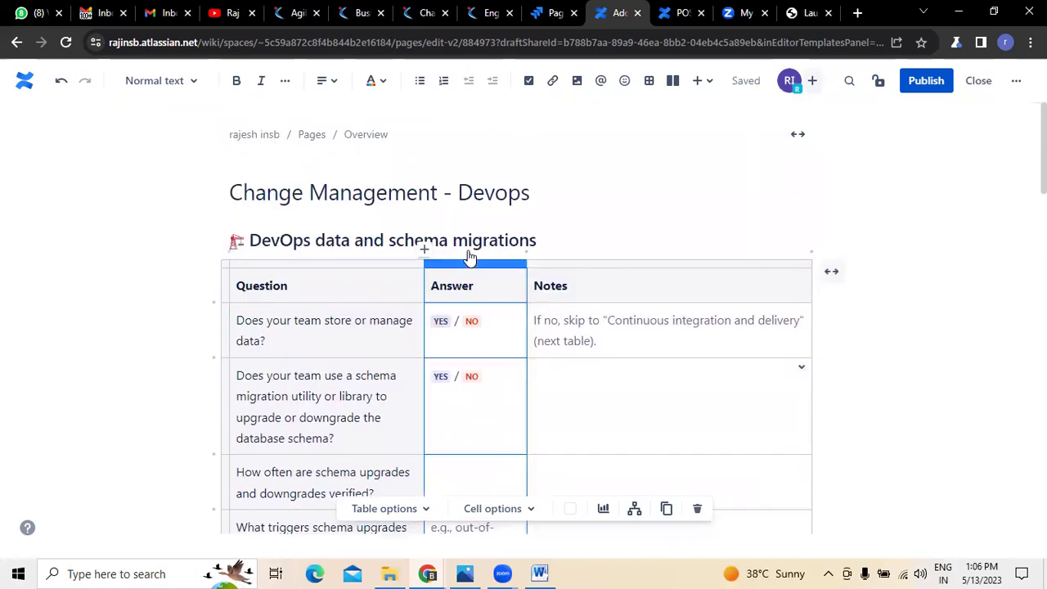
mouse_move(424, 254)
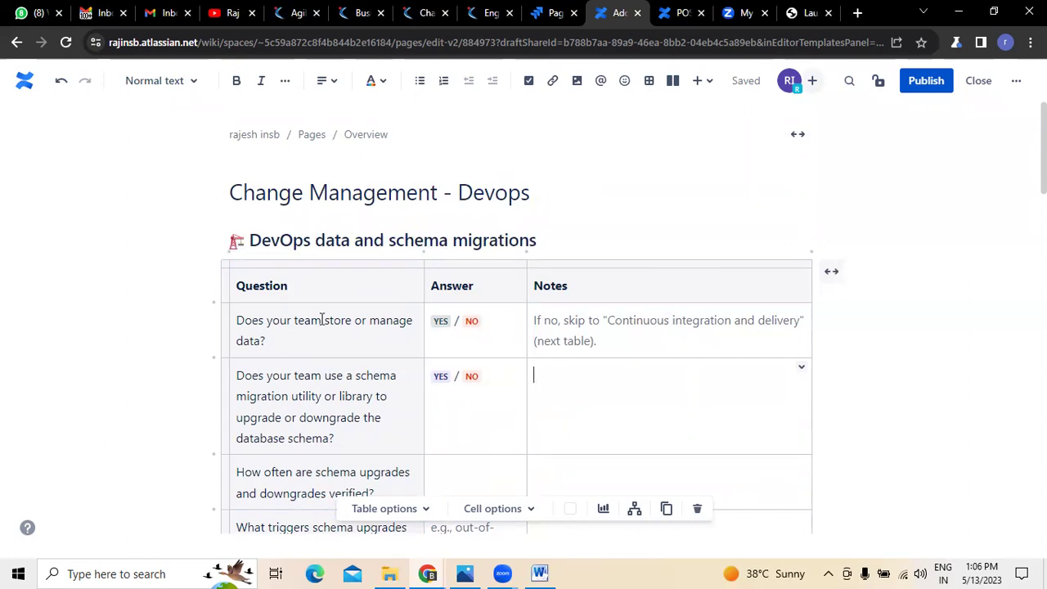
scroll(322, 318, down, 5)
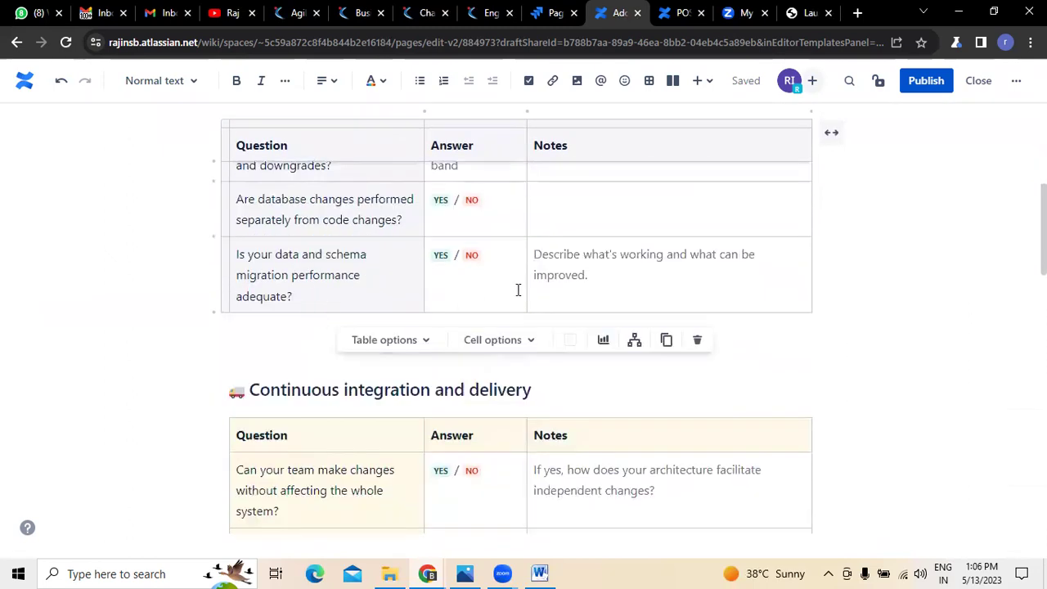
scroll(518, 290, down, 1)
scroll(407, 295, up, 6)
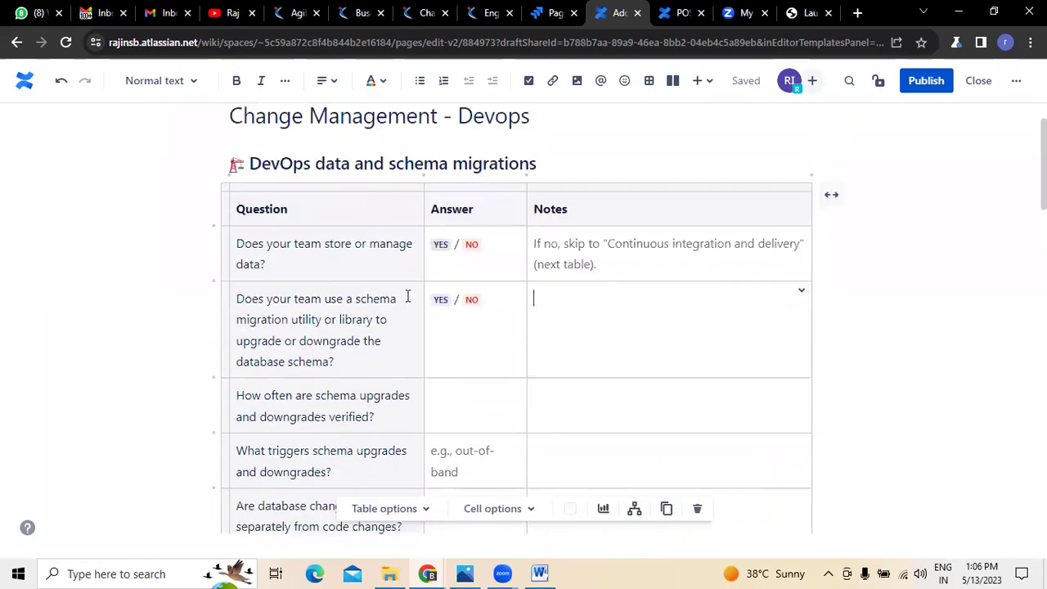
drag(249, 241, 566, 239)
click(678, 235)
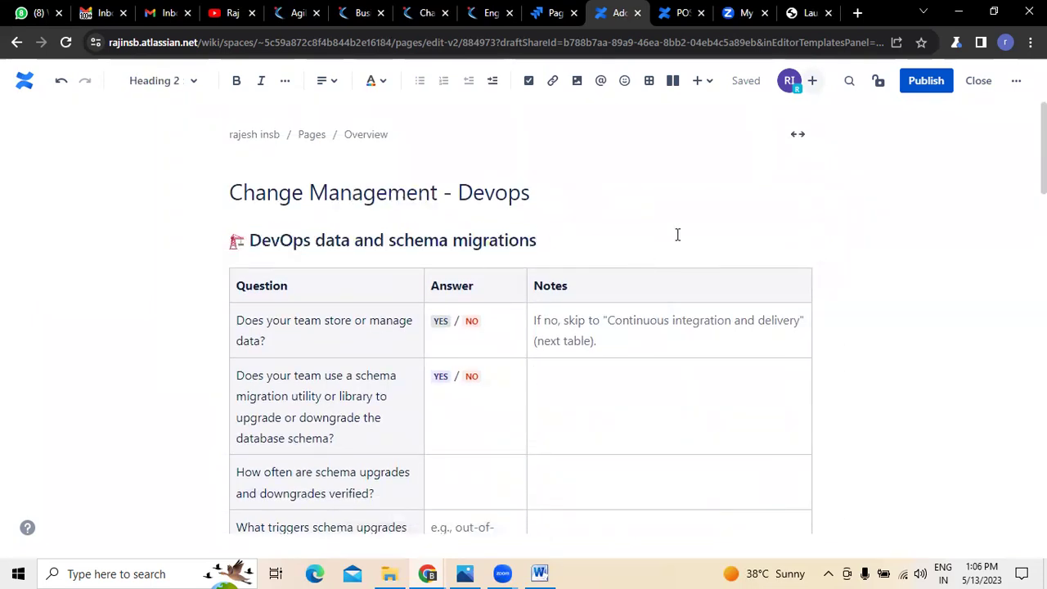
scroll(492, 457, down, 2)
scroll(491, 457, down, 1)
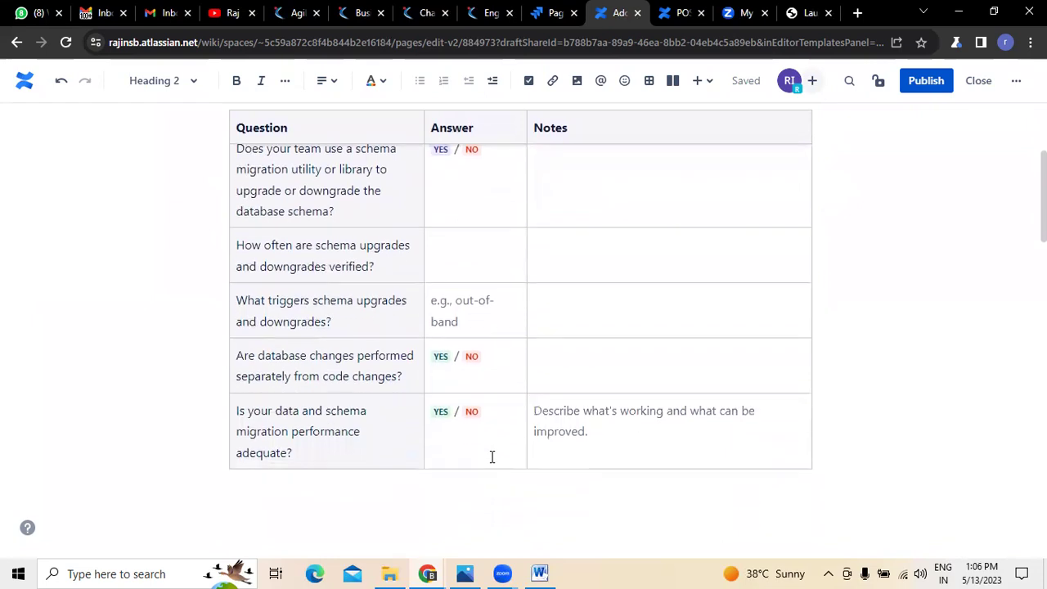
Step: Recolour the NO status to purple in the row asking whether database changes are performed separately from code changes
drag(237, 352, 414, 377)
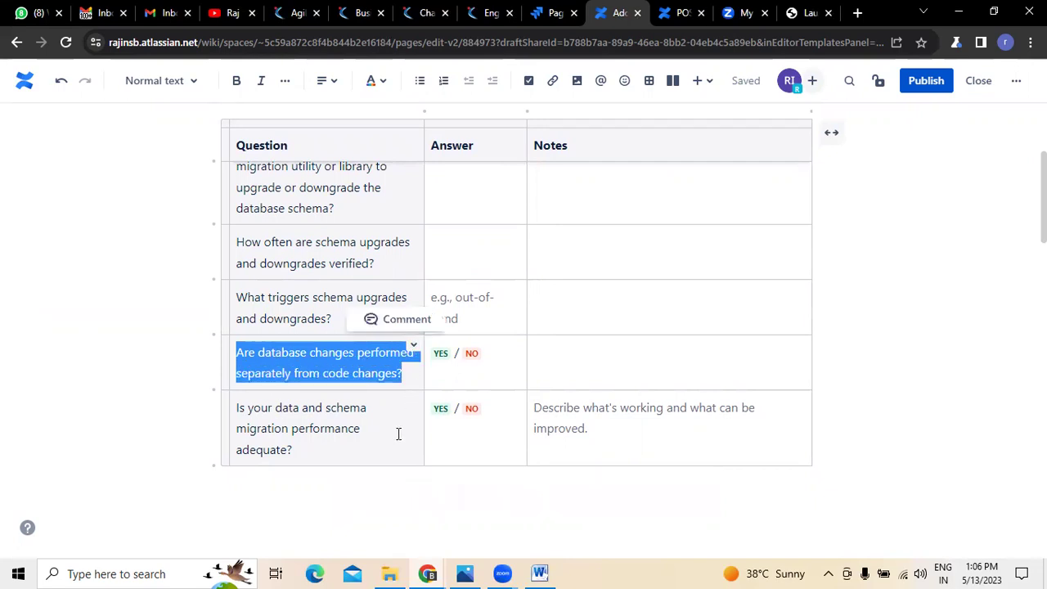
click(491, 368)
click(468, 355)
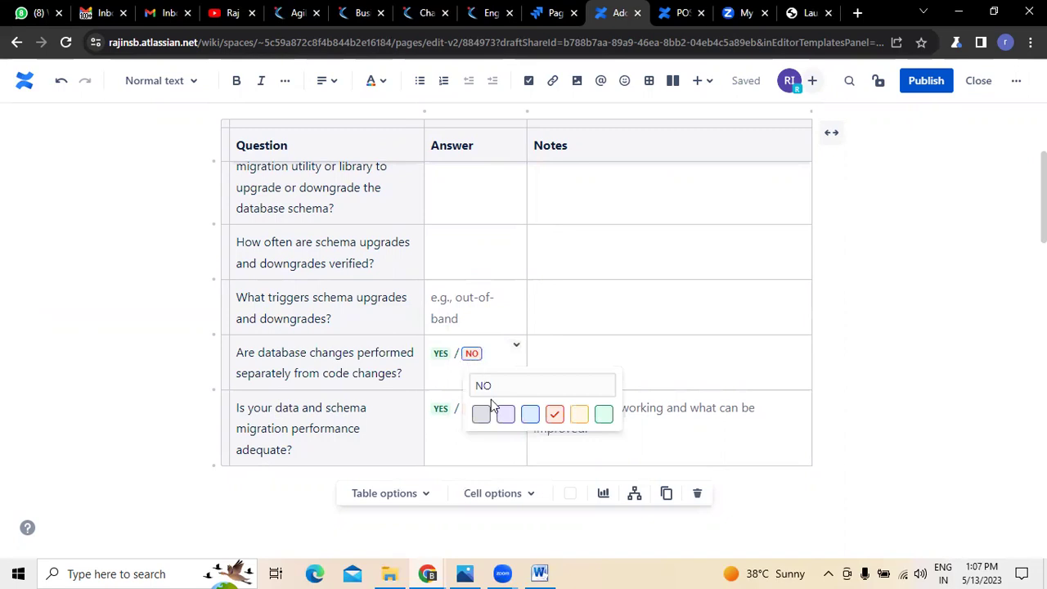
click(506, 414)
click(601, 342)
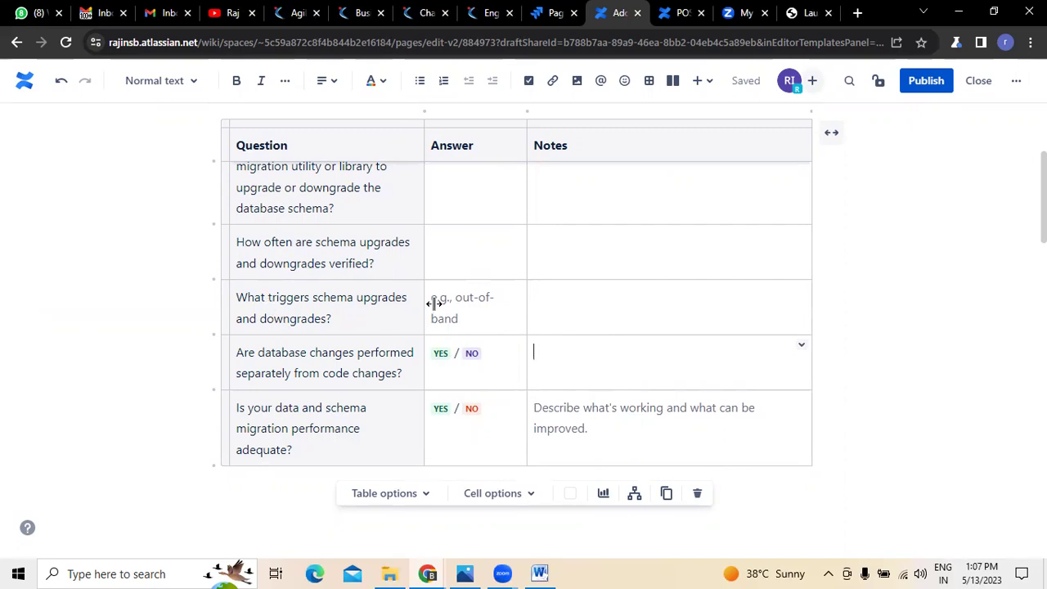
click(507, 301)
click(518, 292)
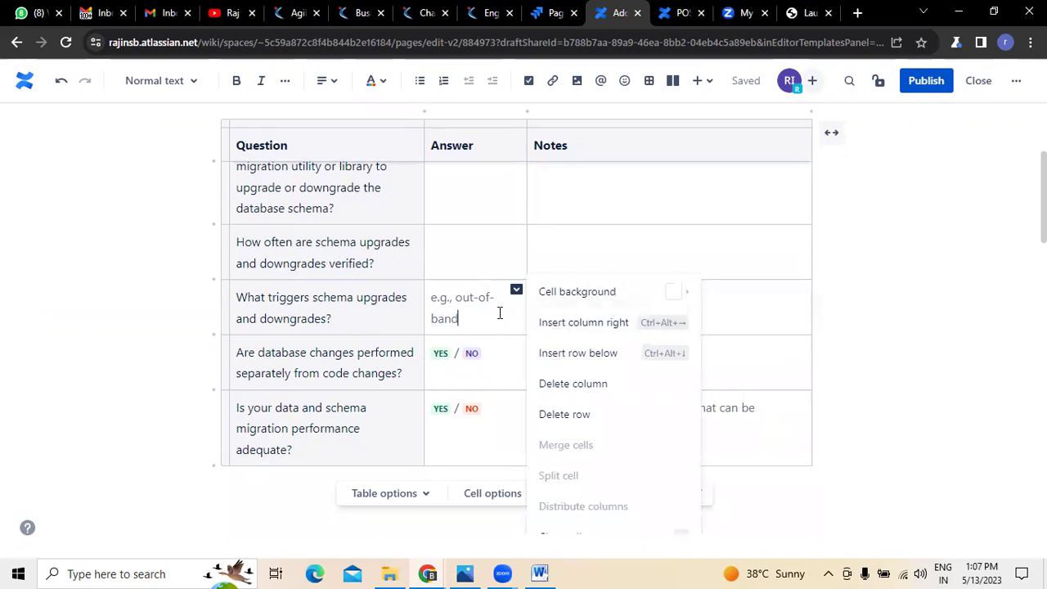
click(498, 312)
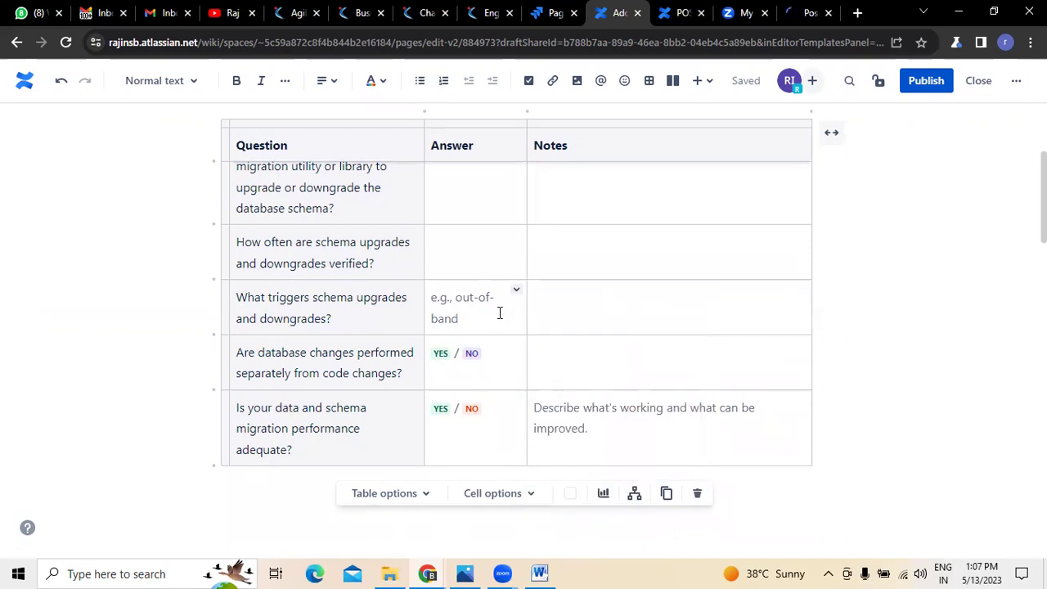
Step: Review the Continuous integration and delivery questions and the first rows of the DevOps change management performance table
scroll(496, 312, down, 5)
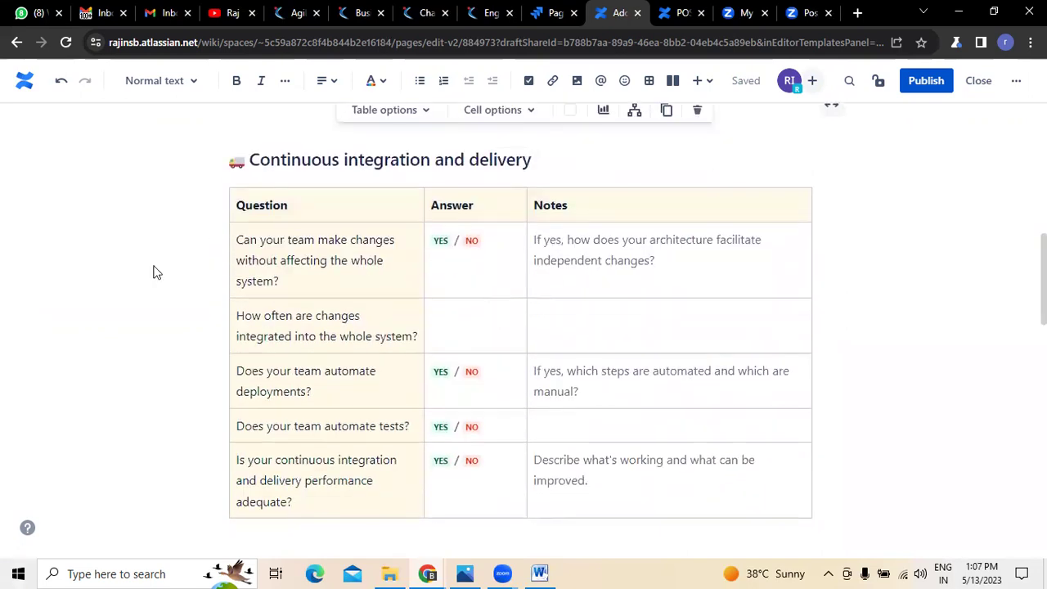
drag(251, 160, 544, 165)
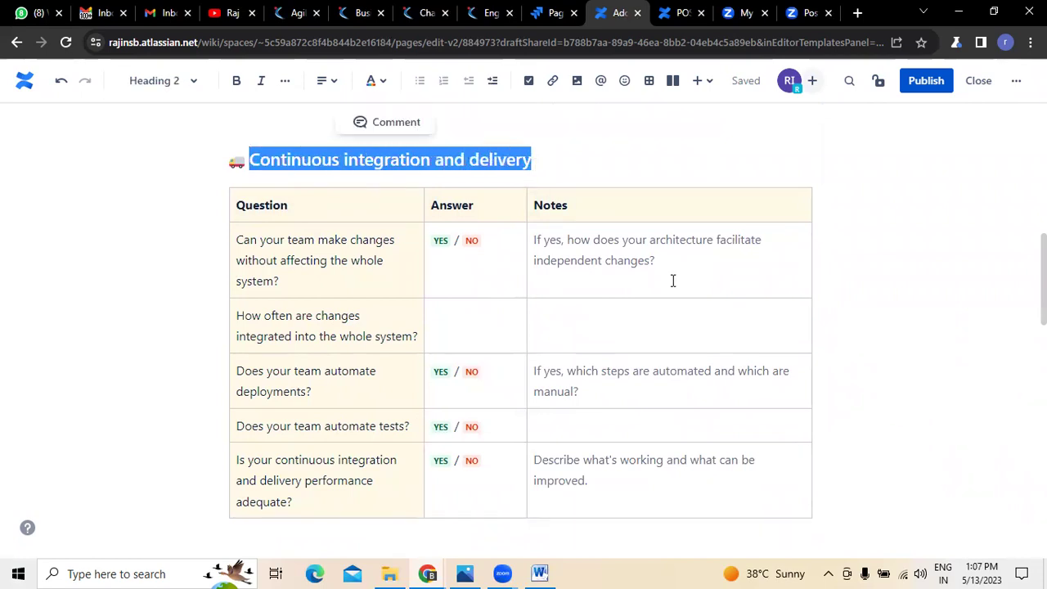
scroll(670, 282, down, 3)
scroll(671, 281, up, 2)
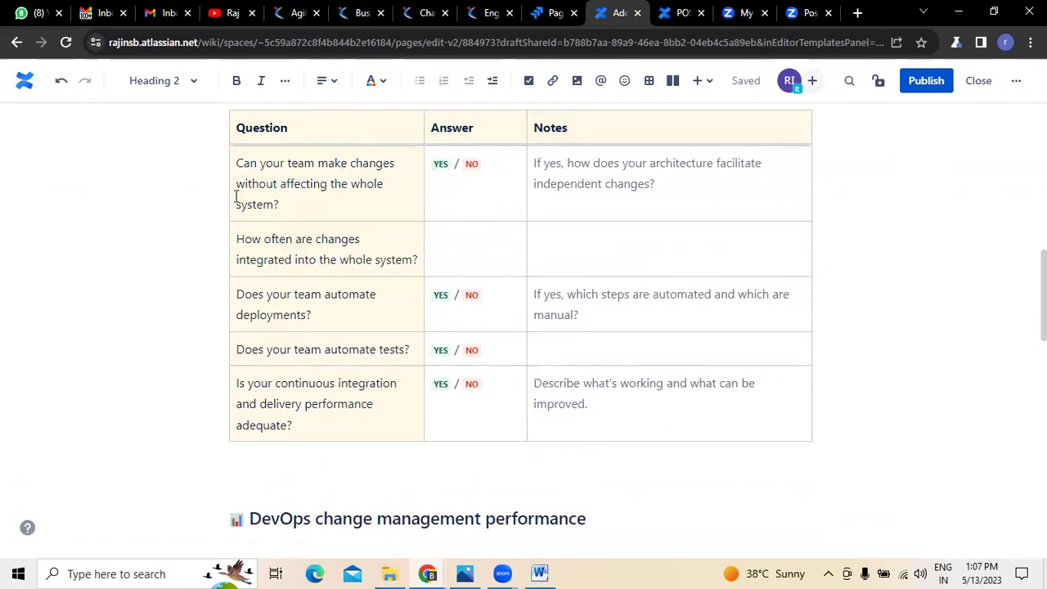
scroll(235, 171, up, 1)
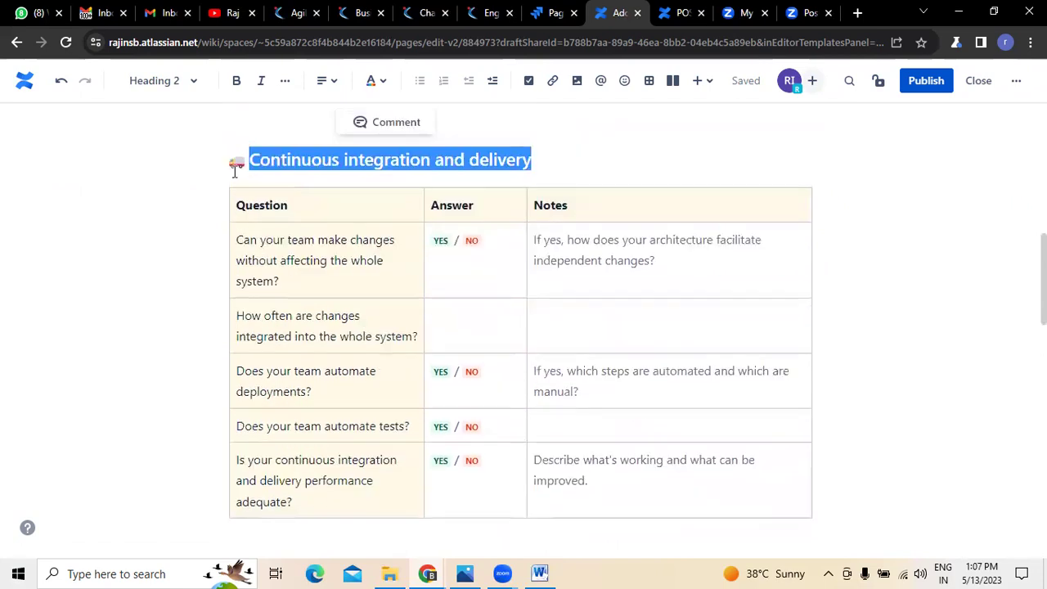
click(266, 240)
drag(266, 240, 295, 281)
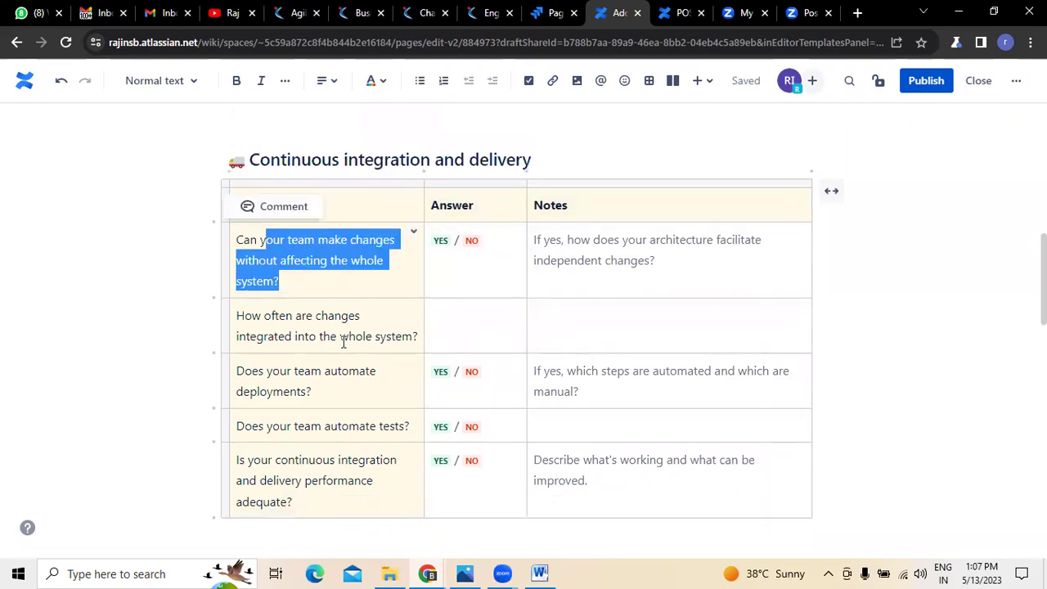
drag(294, 372, 332, 423)
scroll(432, 362, down, 1)
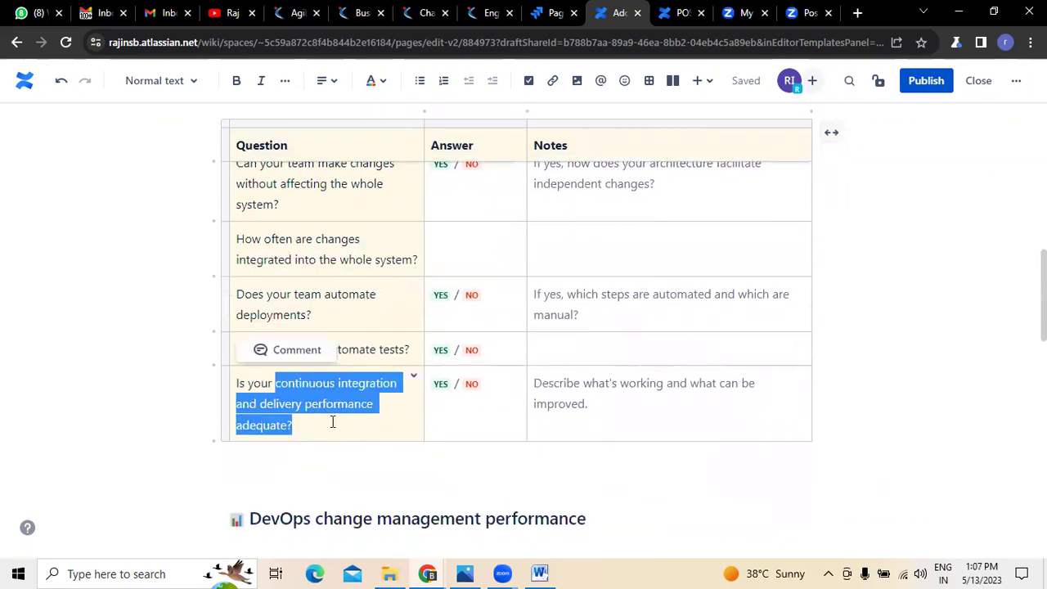
click(903, 394)
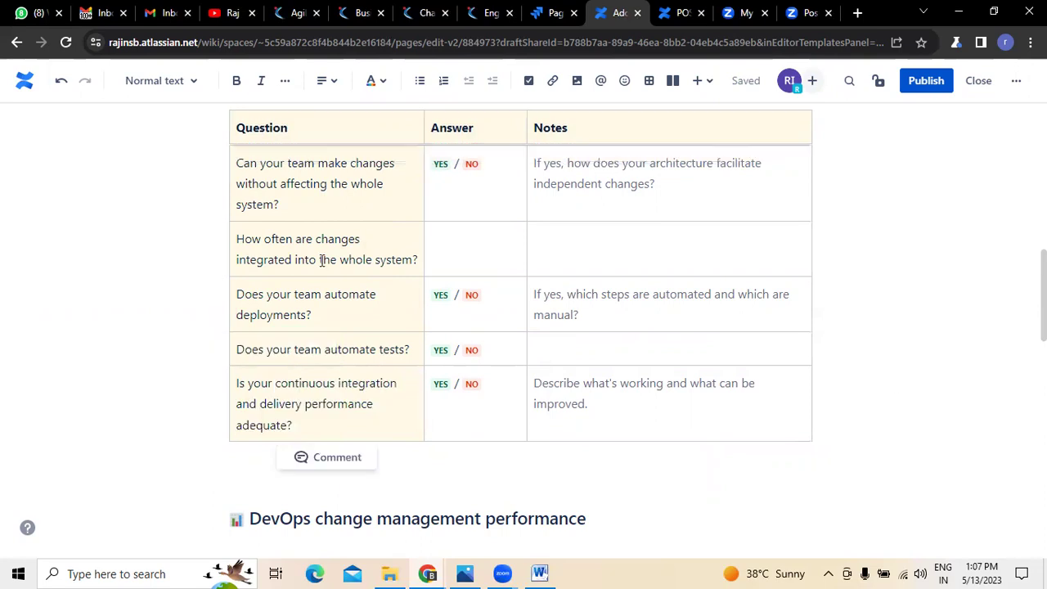
scroll(491, 335, up, 2)
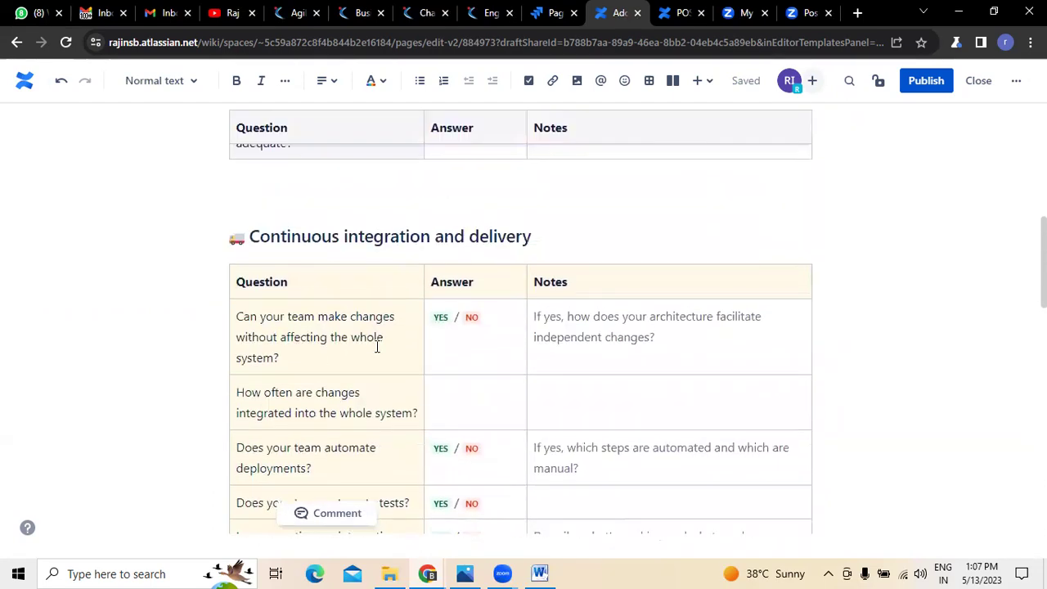
scroll(662, 327, down, 6)
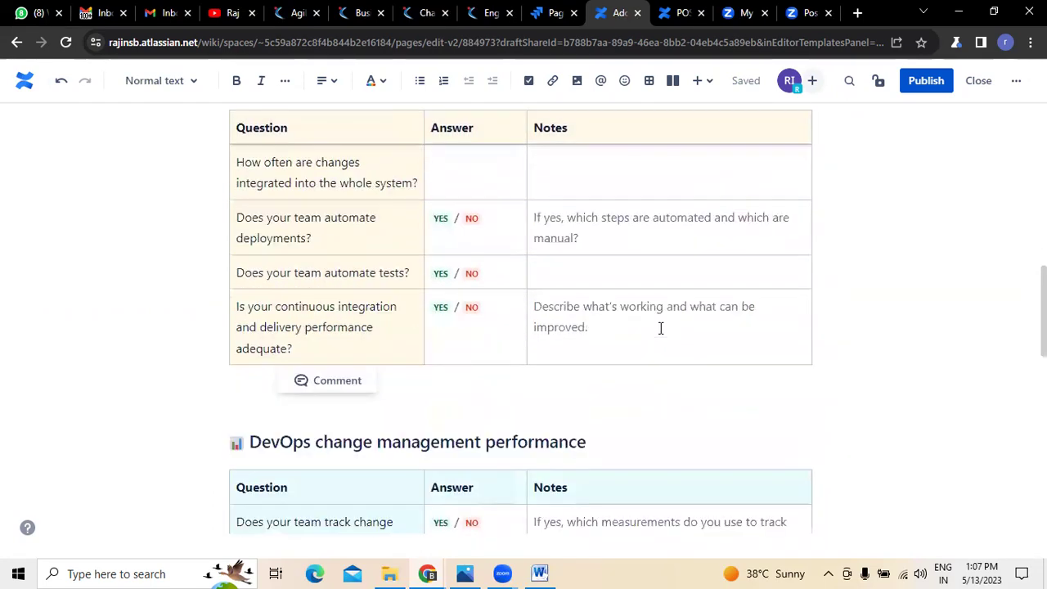
scroll(659, 333, down, 5)
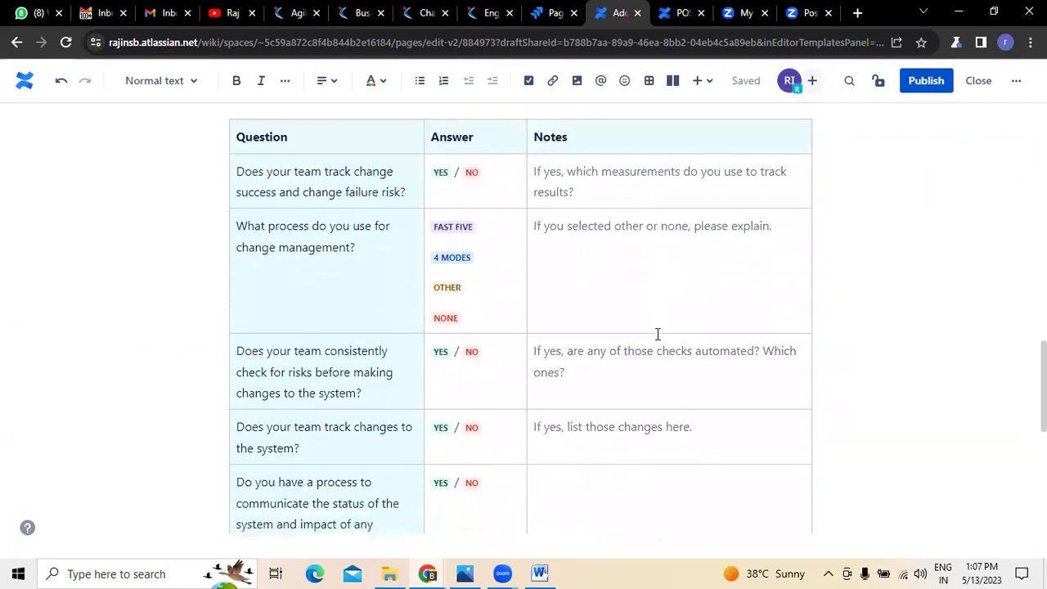
scroll(657, 335, up, 4)
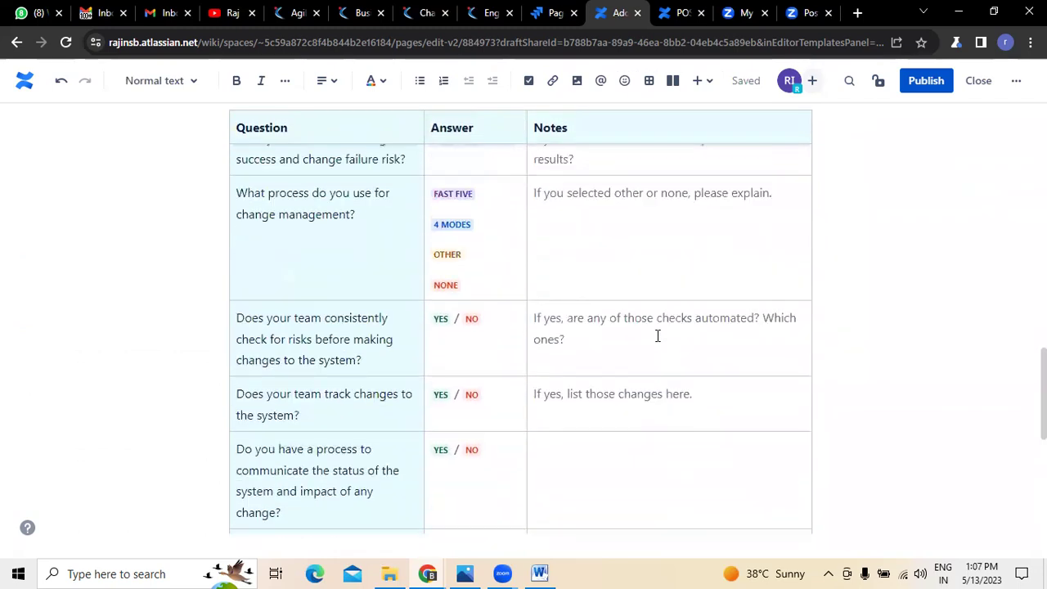
scroll(657, 336, up, 2)
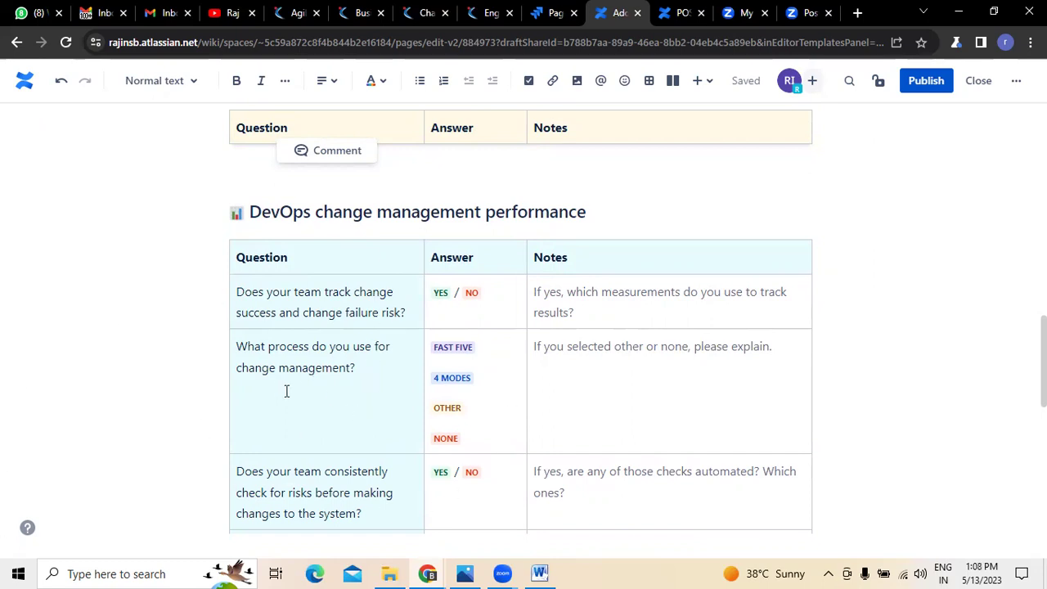
drag(295, 292, 394, 311)
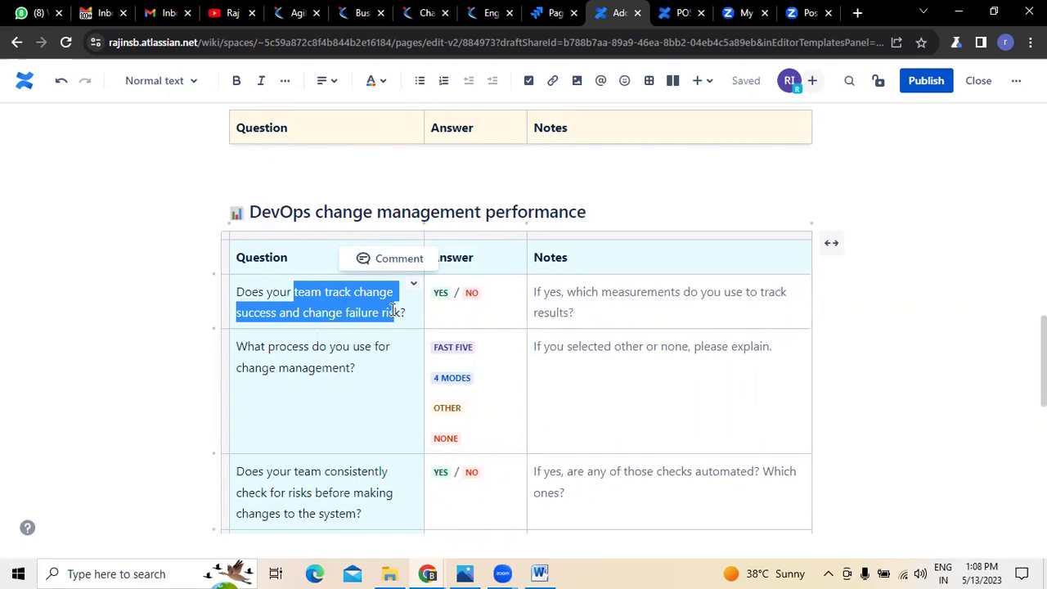
Step: Recolour the 4 MODES status to purple in the row asking what process is used for change management
click(238, 369)
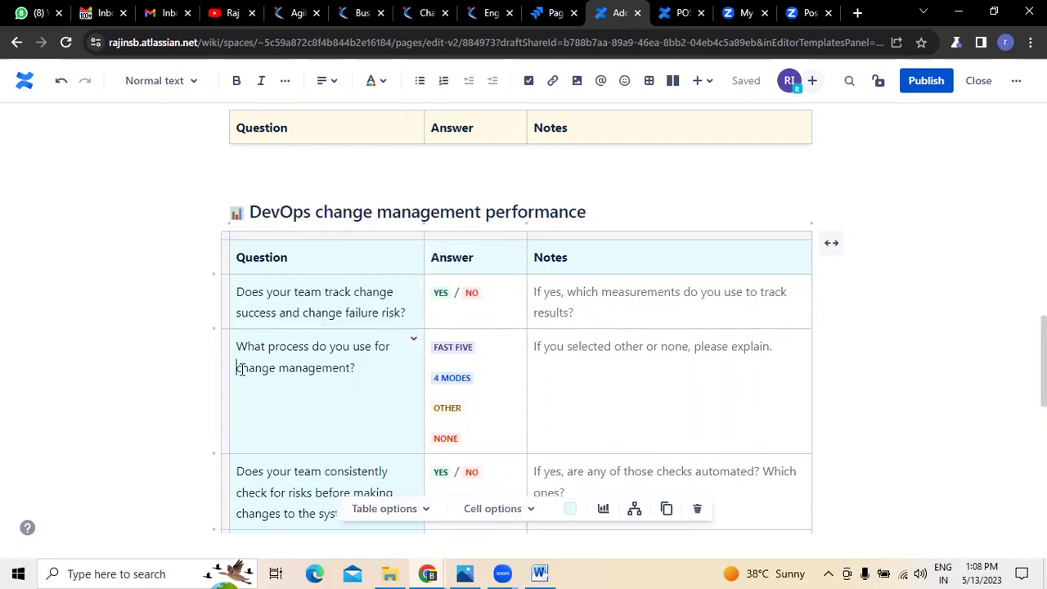
drag(238, 369, 369, 374)
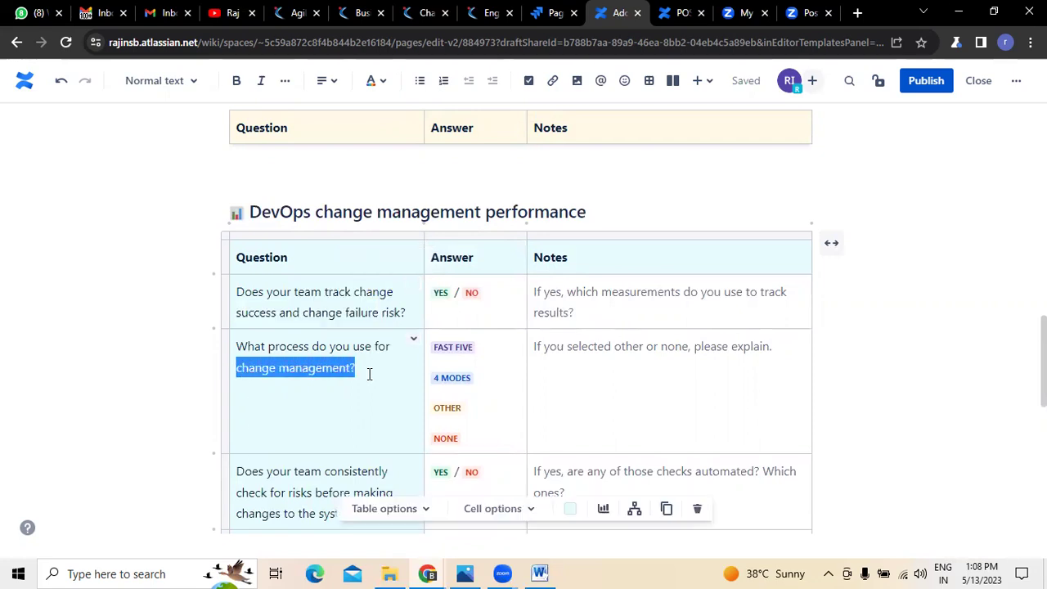
click(586, 365)
click(457, 378)
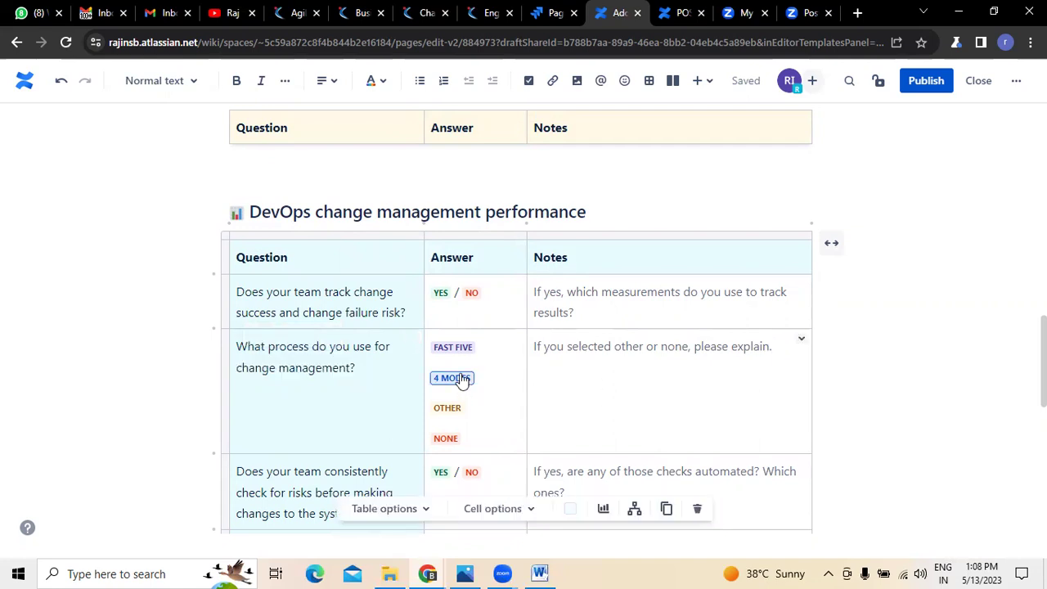
click(474, 439)
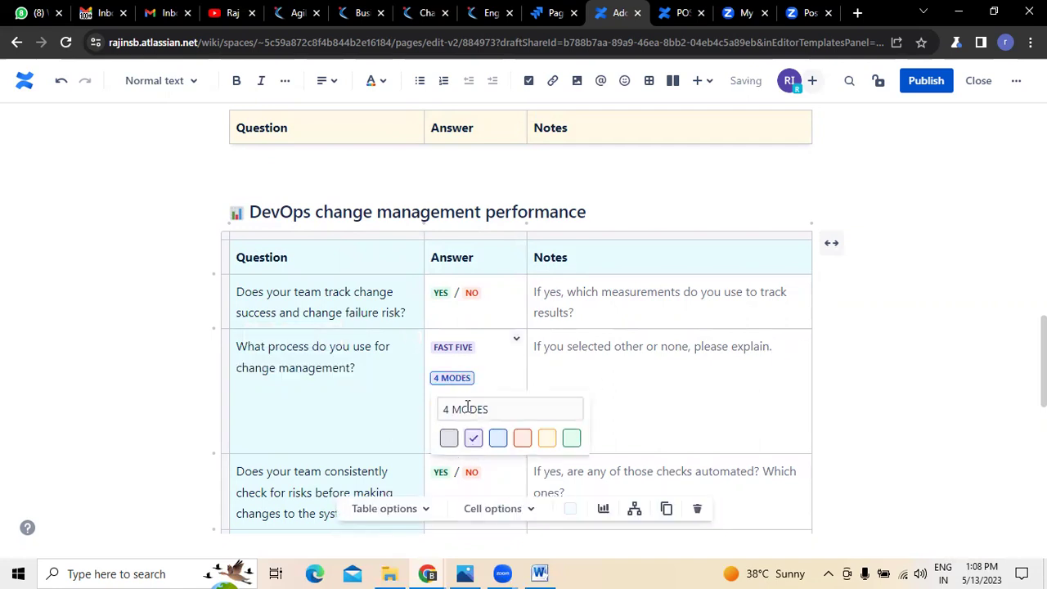
click(654, 402)
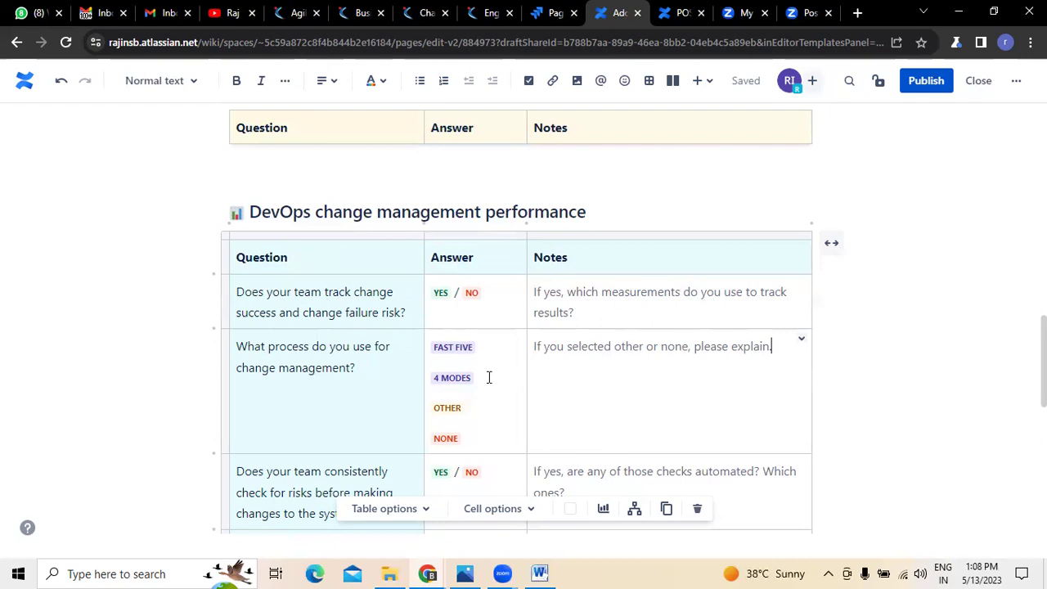
Step: Recolour the YES status to blue and the NO status to purple in the row asking whether the team tracks changes to the system
scroll(589, 373, down, 2)
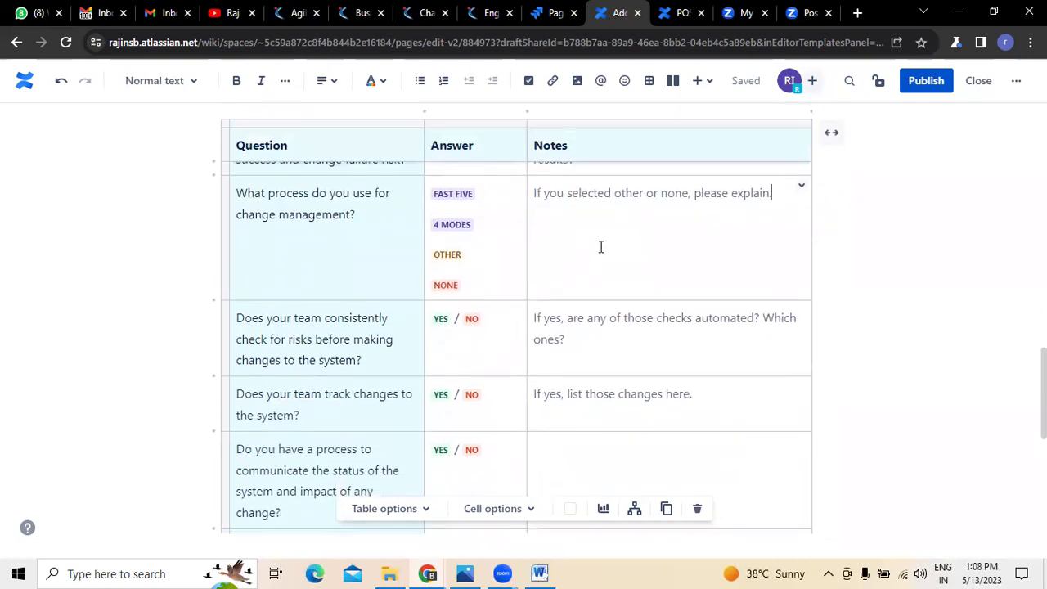
click(441, 396)
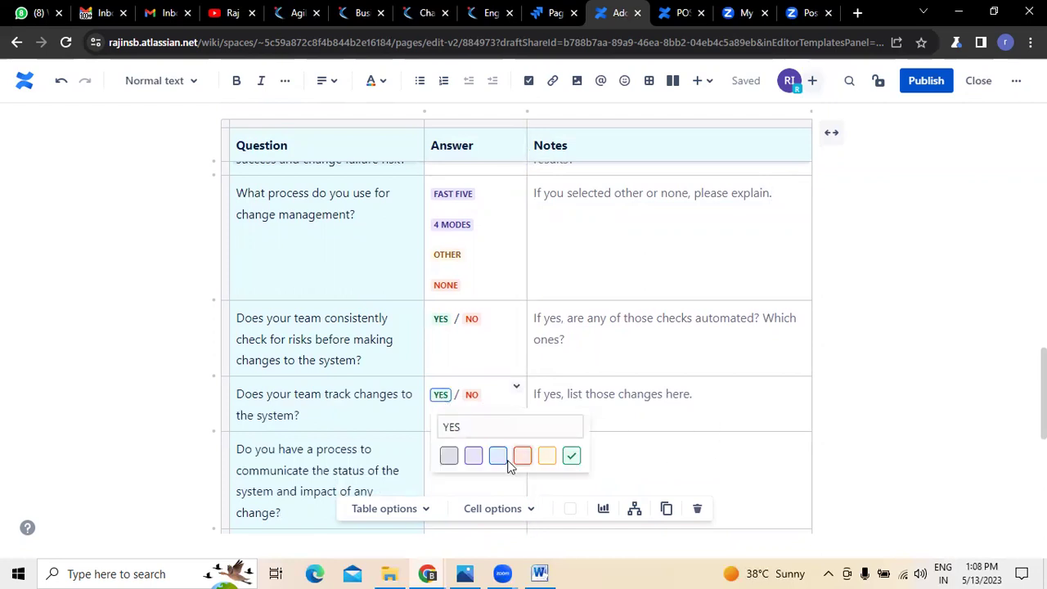
click(496, 455)
click(471, 394)
click(505, 456)
click(746, 421)
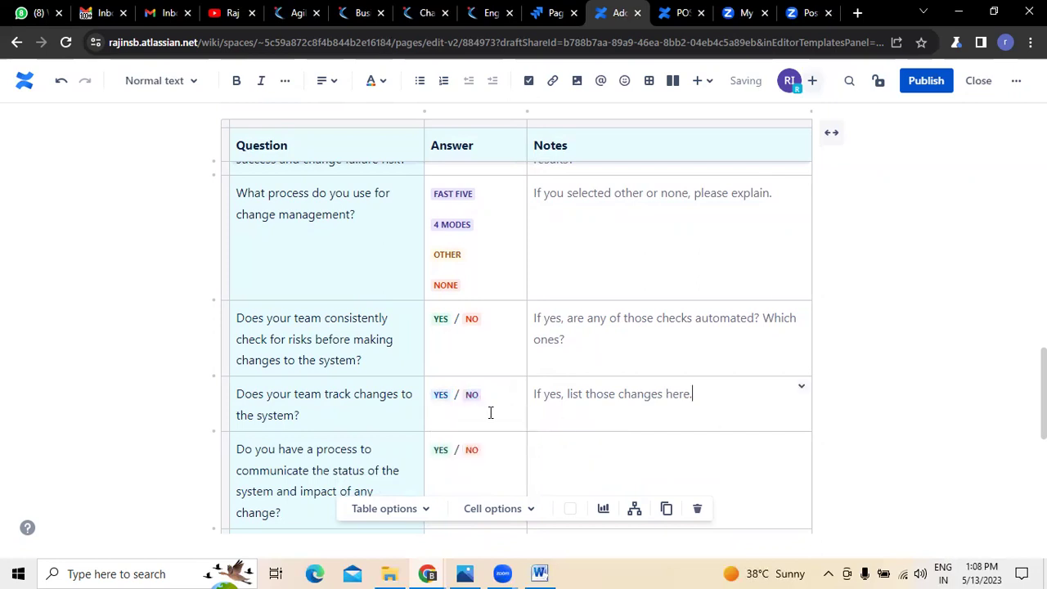
Step: Review the remaining questions in the DevOps change management performance table and return to the page title
scroll(488, 412, down, 3)
scroll(485, 410, down, 3)
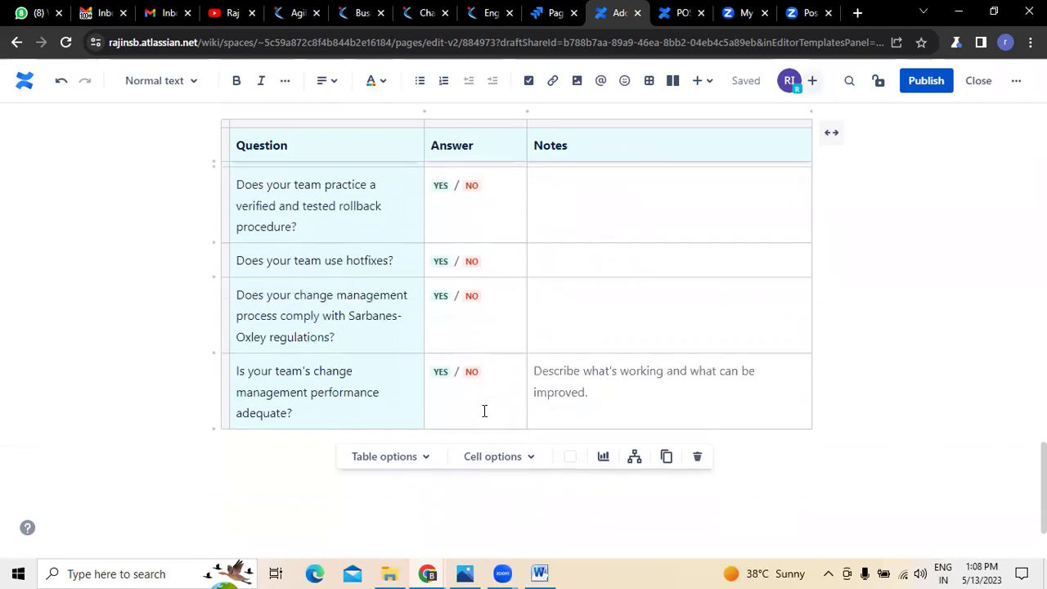
scroll(433, 467, up, 10)
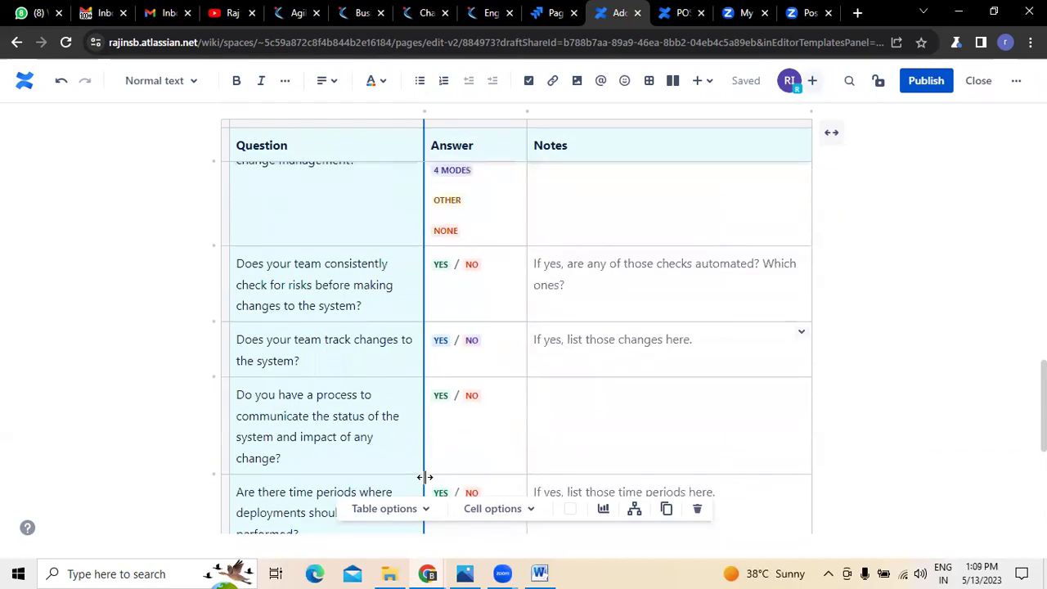
scroll(426, 484, up, 10)
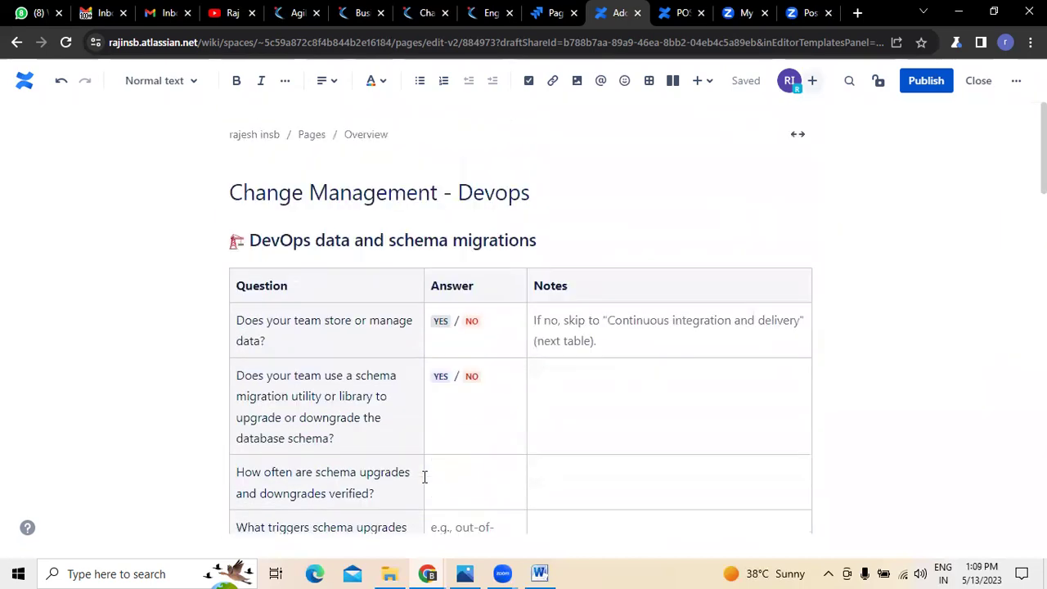